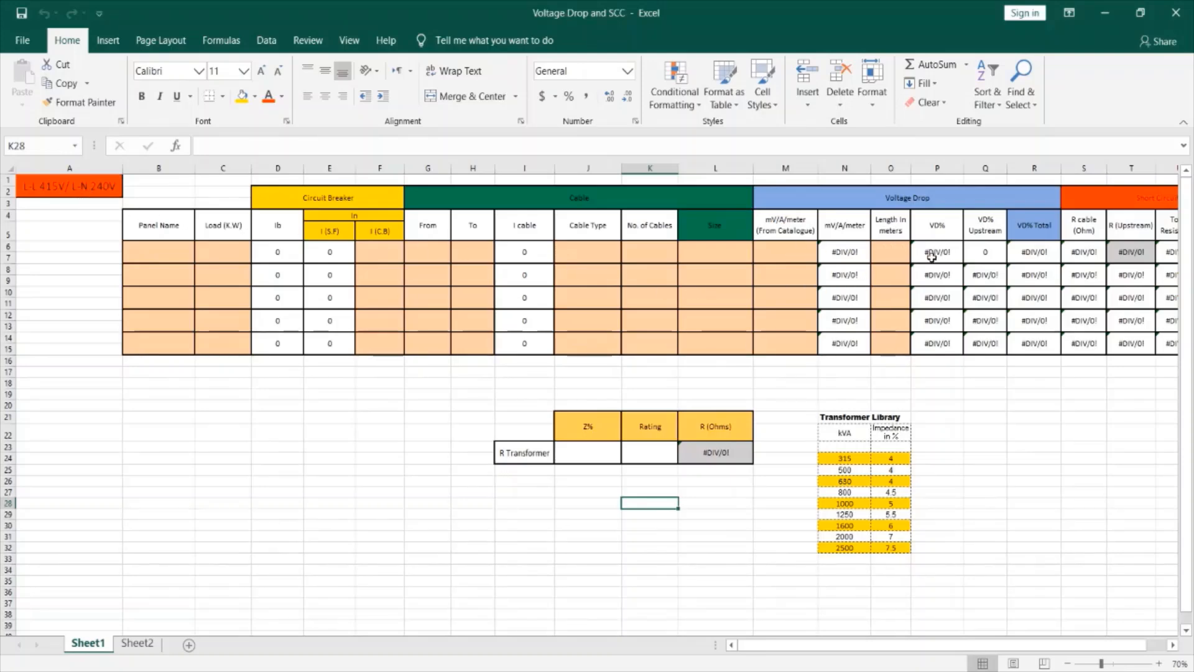
Step: Inspect the VD% and mV/A/meter formulas in the first row of the Voltage Drop section
{"action": "left_click", "coordinate": [934, 254]}
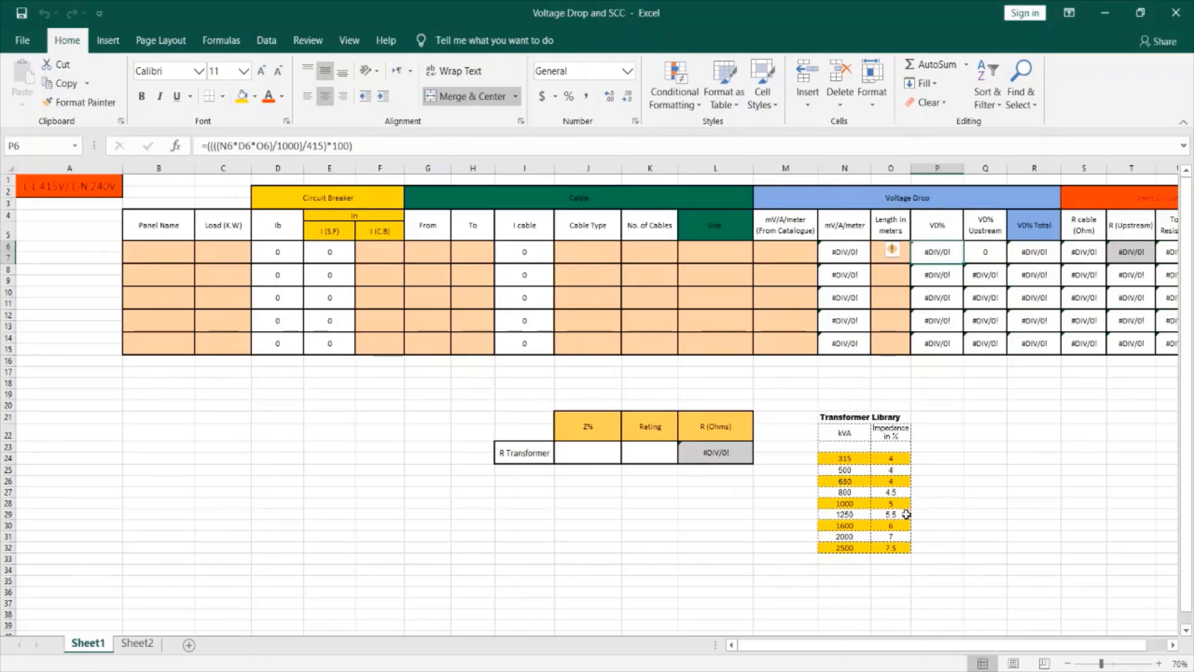
{"action": "left_click_drag", "start_coordinate": [952, 650], "coordinate": [990, 650]}
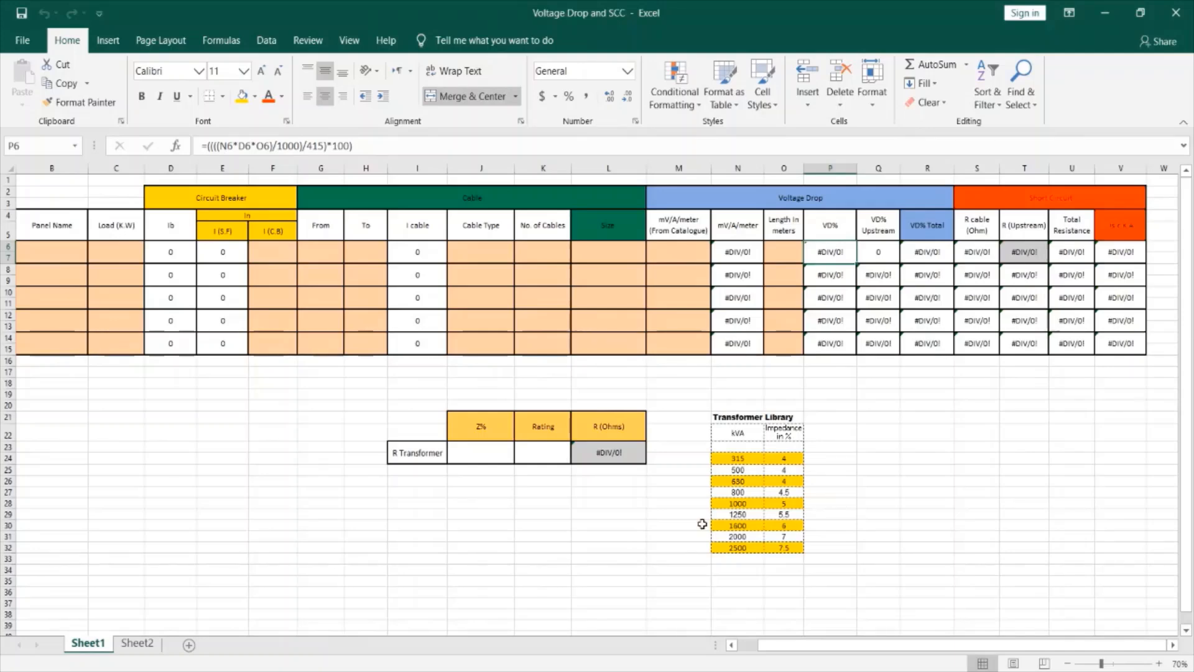
{"action": "left_click", "coordinate": [743, 248]}
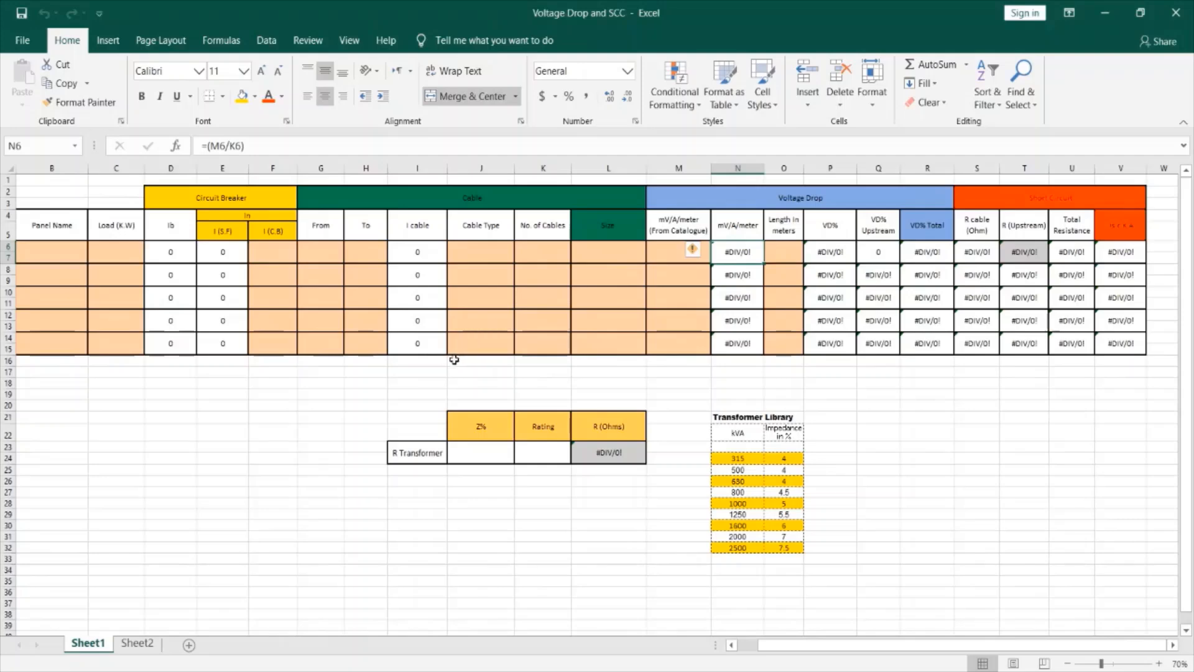
Step: Copy the whole panel data table F8:Q19, headers included, from Sheet2 and return to the start of Sheet1
{"action": "left_click", "coordinate": [127, 650]}
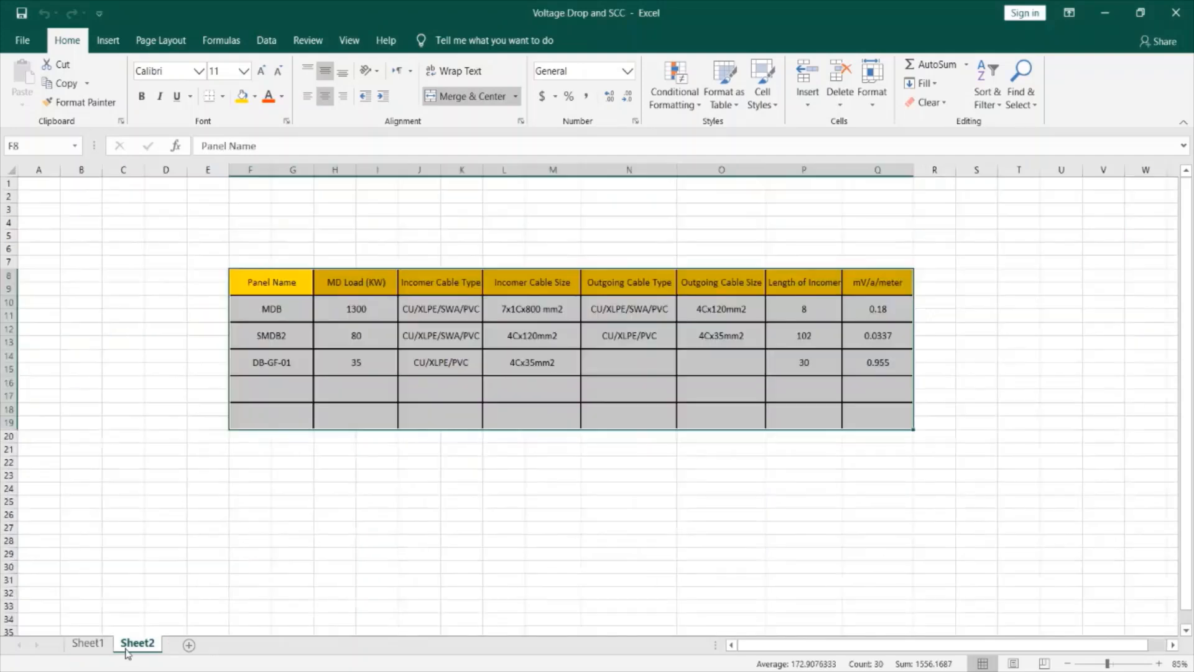
{"action": "left_click", "coordinate": [444, 451]}
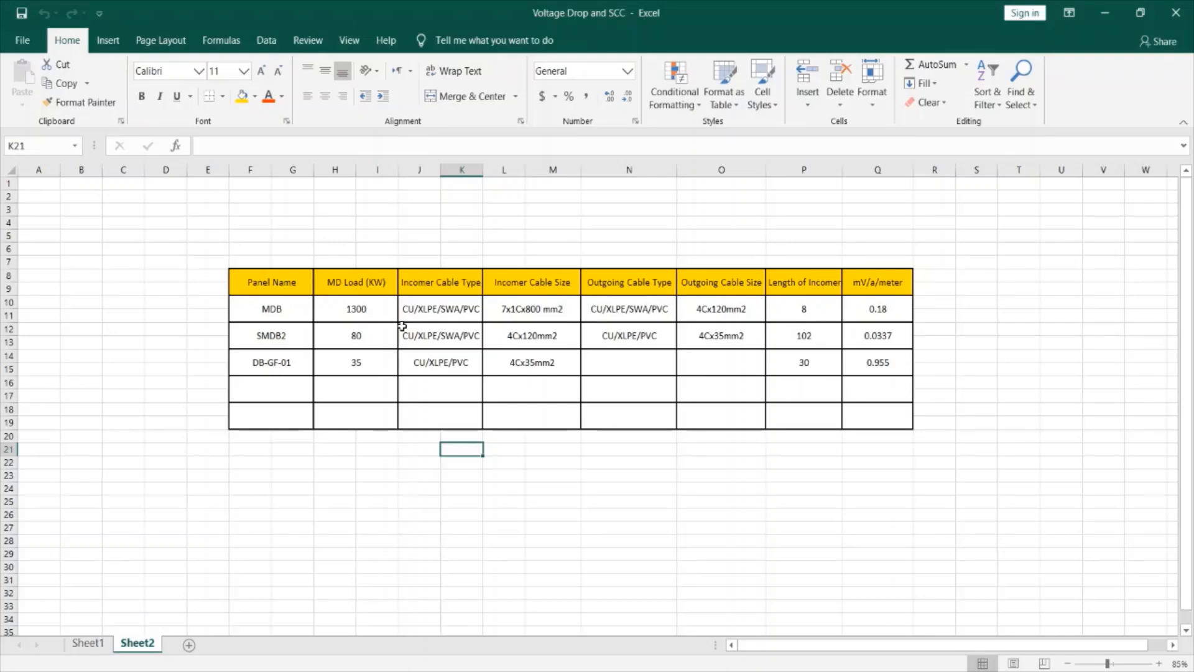
{"action": "left_click_drag", "start_coordinate": [249, 280], "coordinate": [889, 406]}
{"action": "key", "text": "ctrl+c"}
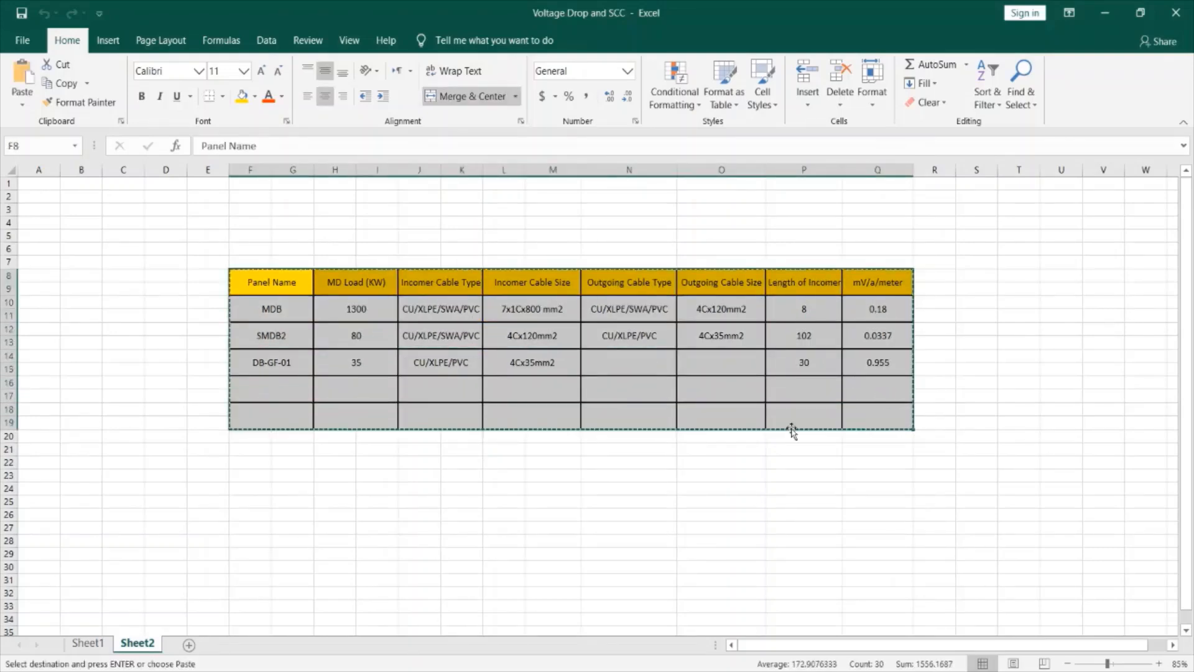
{"action": "left_click", "coordinate": [87, 643]}
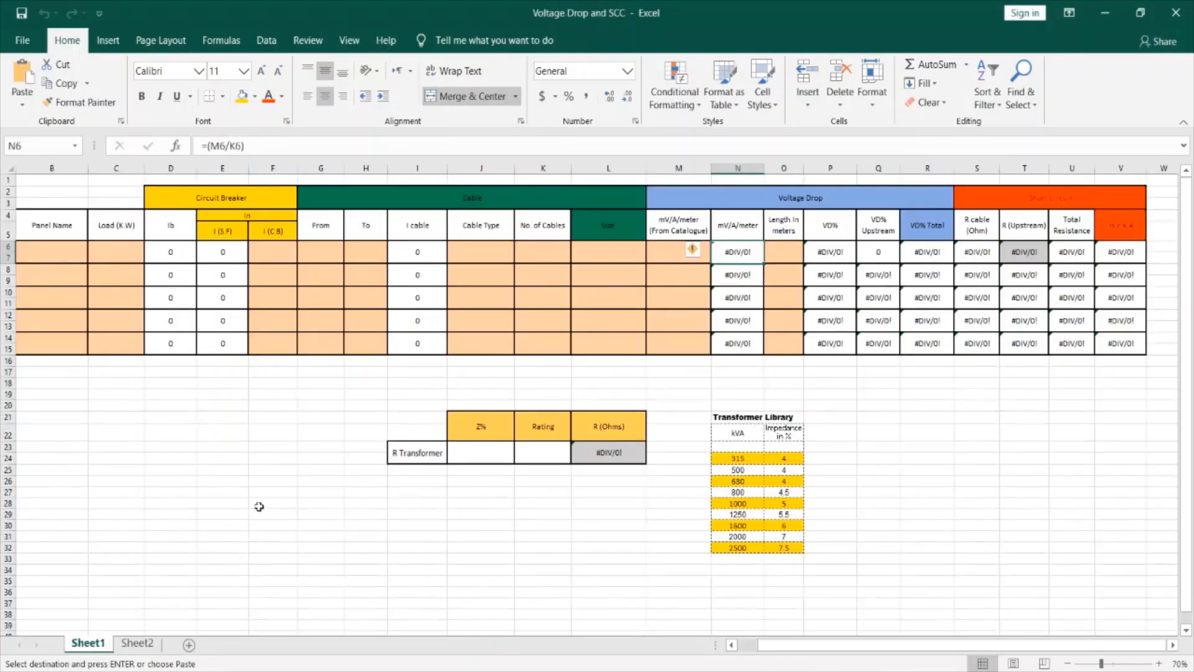
{"action": "left_click_drag", "start_coordinate": [836, 653], "coordinate": [767, 658]}
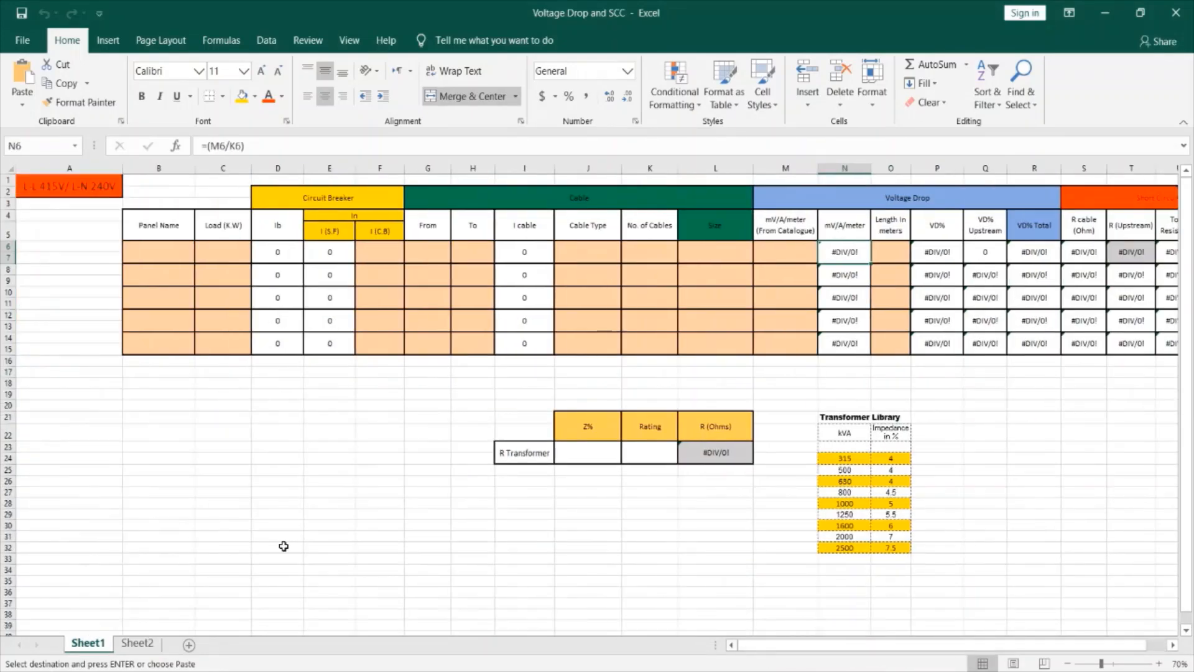
Step: Try to paste the copied panel table at cell A24 of Sheet1
{"action": "left_click", "coordinate": [83, 458]}
{"action": "key", "text": "ctrl+v"}
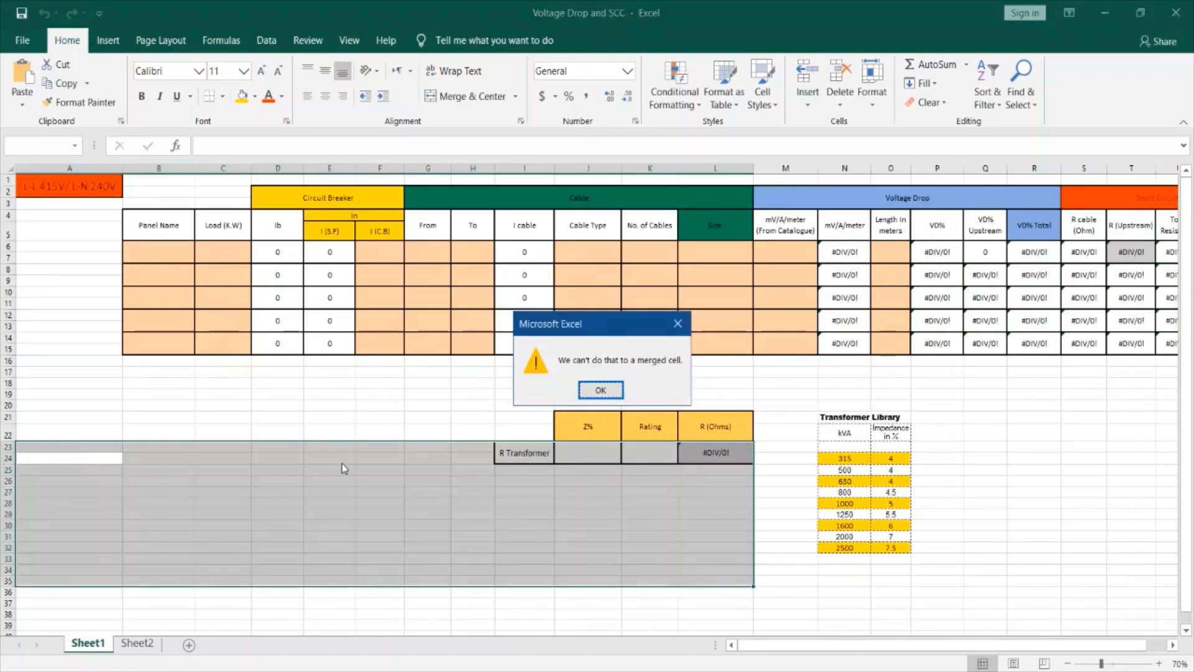
{"action": "left_click", "coordinate": [600, 390]}
{"action": "left_click", "coordinate": [427, 408]}
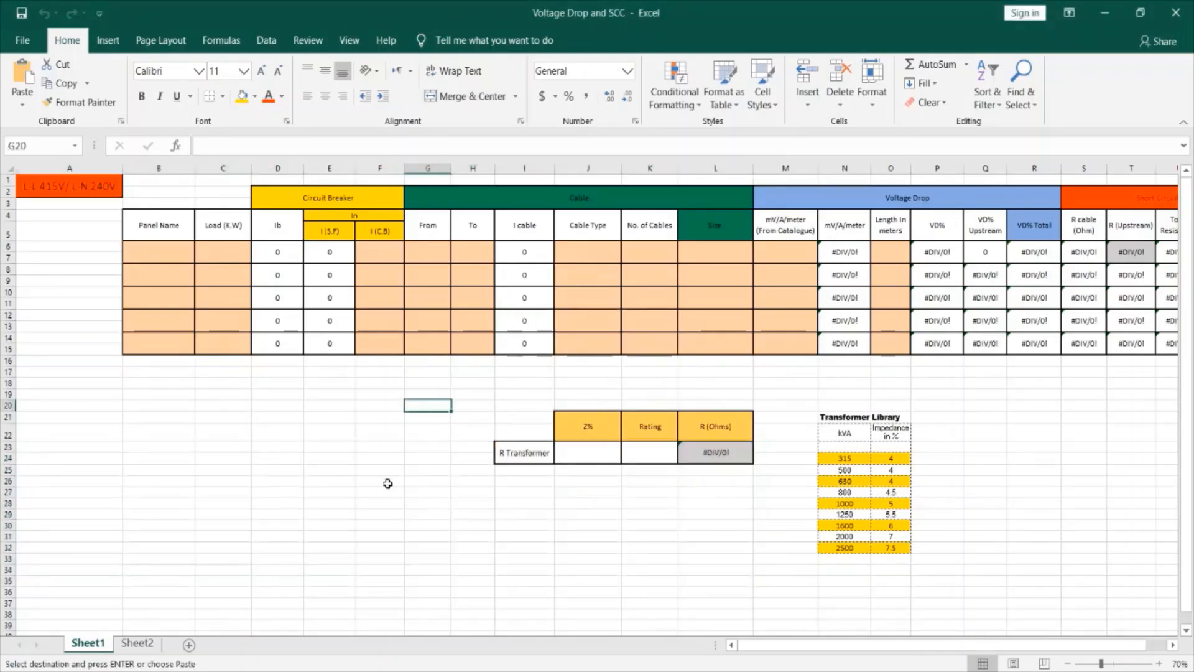
Step: Paste the copied panel table into Sheet1 starting at cell A29, below the R Transformer table
{"action": "scroll", "coordinate": [348, 448], "scroll_direction": "down", "scroll_amount": 5}
{"action": "scroll", "coordinate": [205, 367], "scroll_direction": "down", "scroll_amount": 6}
{"action": "scroll", "coordinate": [160, 342], "scroll_direction": "up", "scroll_amount": 6}
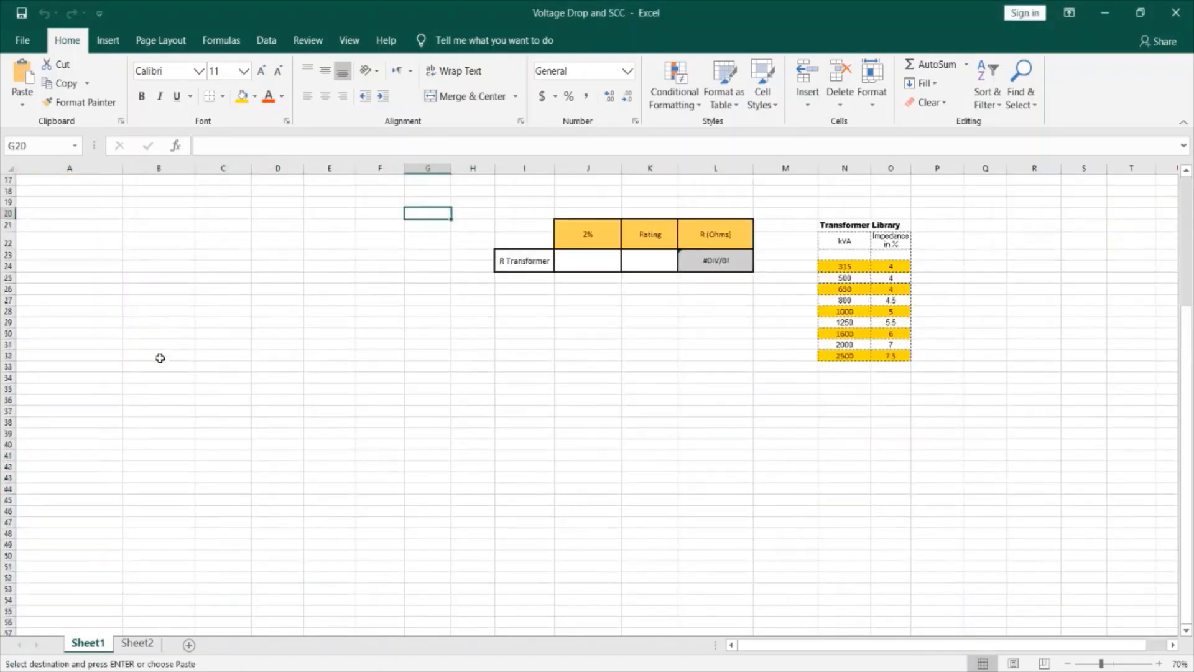
{"action": "left_click", "coordinate": [78, 345]}
{"action": "left_click", "coordinate": [94, 321]}
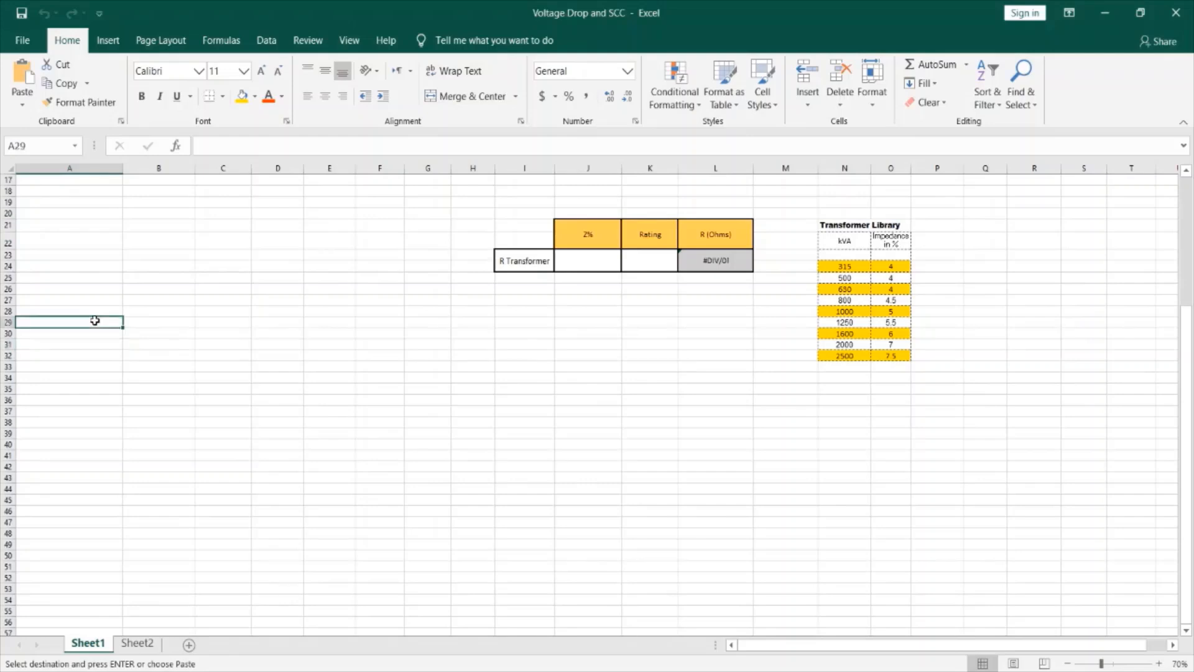
{"action": "key", "text": "ctrl+v"}
{"action": "scroll", "coordinate": [302, 322], "scroll_direction": "up", "scroll_amount": 5}
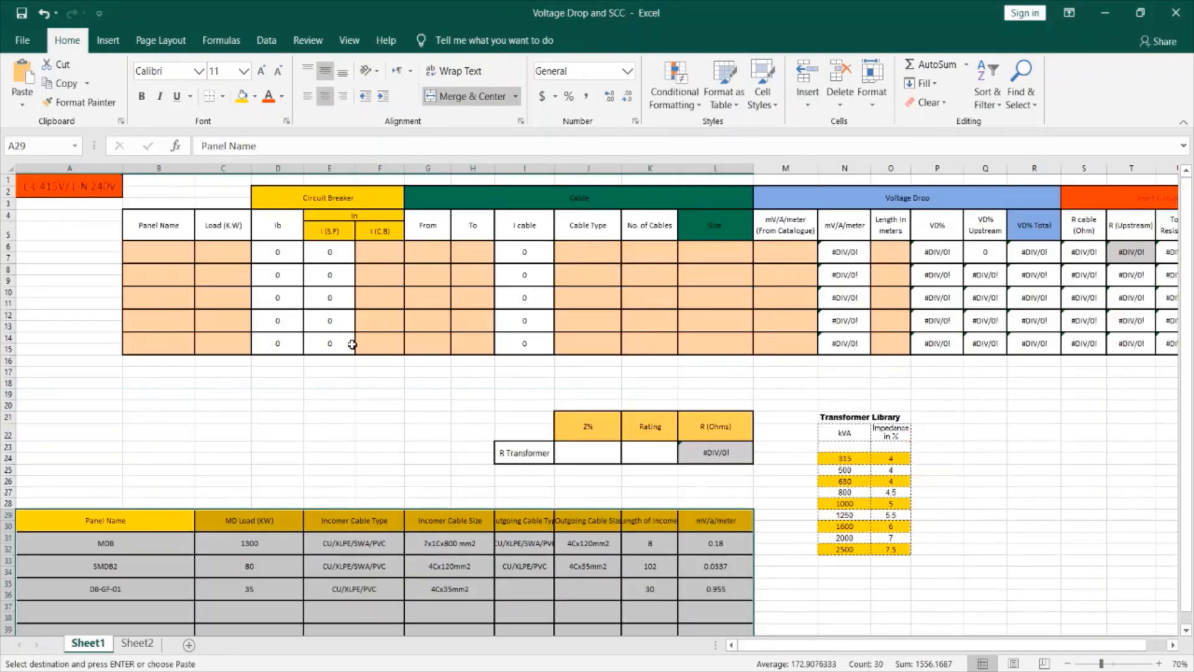
{"action": "left_click", "coordinate": [416, 405]}
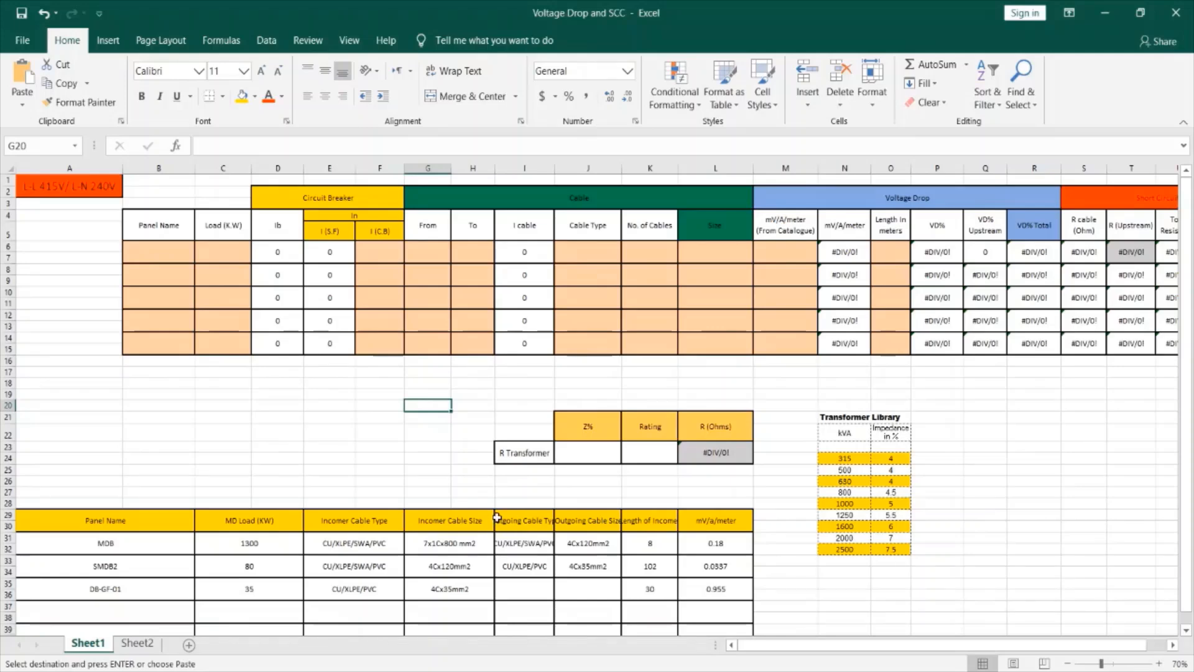
Step: Fill the first calculation row with the panel name MDB, copied from the pasted table, and a load of 1300 kW
{"action": "left_click", "coordinate": [167, 256]}
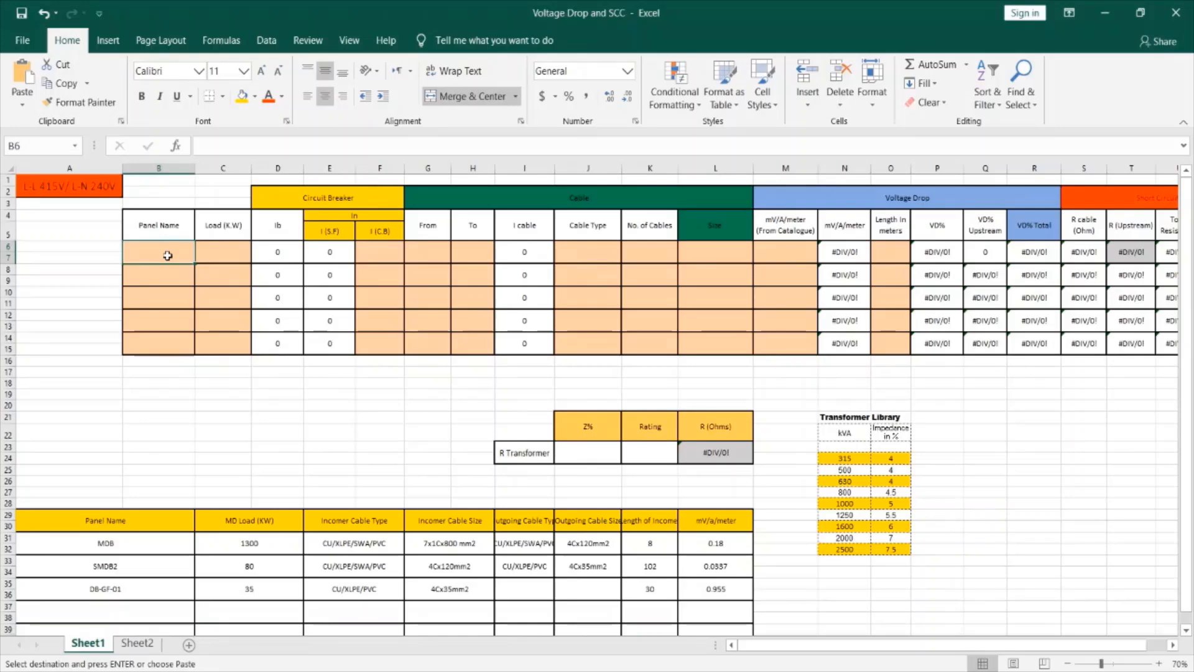
{"action": "left_click", "coordinate": [139, 549]}
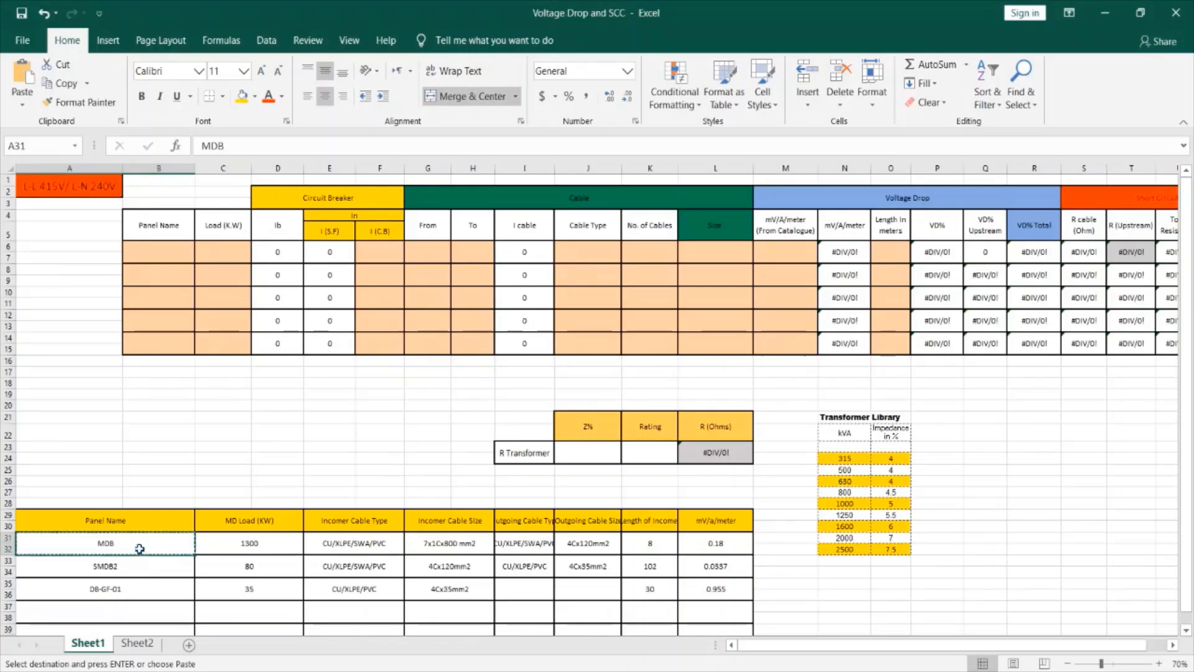
{"action": "left_click", "coordinate": [166, 246]}
{"action": "key", "text": "ctrl+v"}
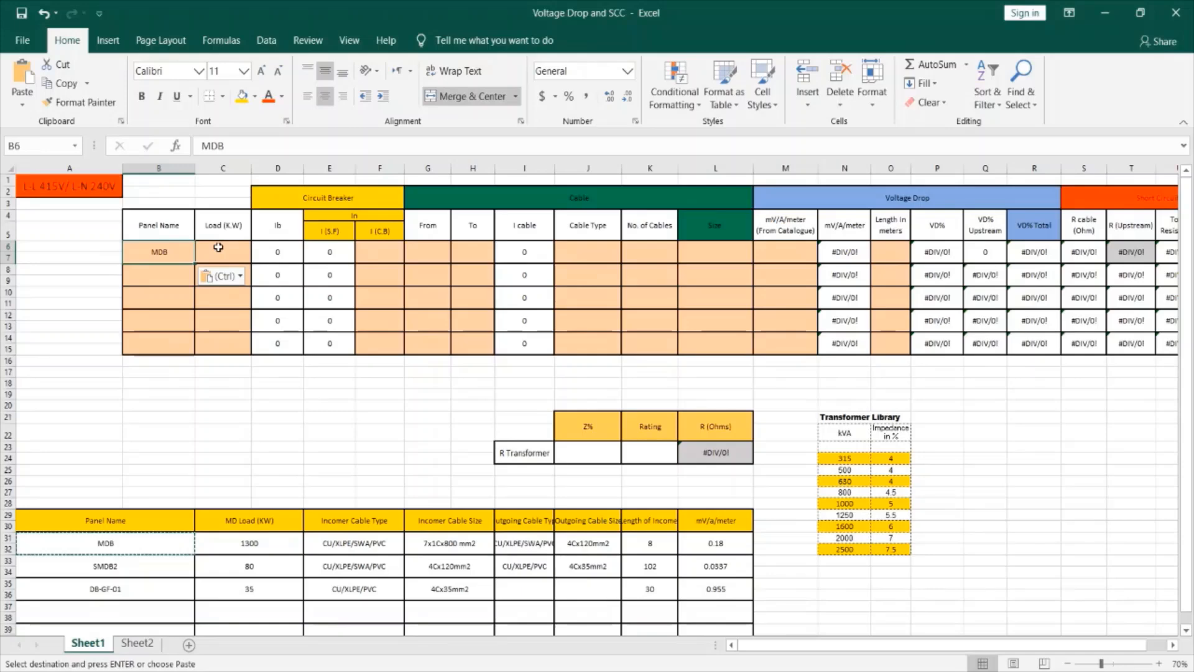
{"action": "left_click", "coordinate": [241, 547]}
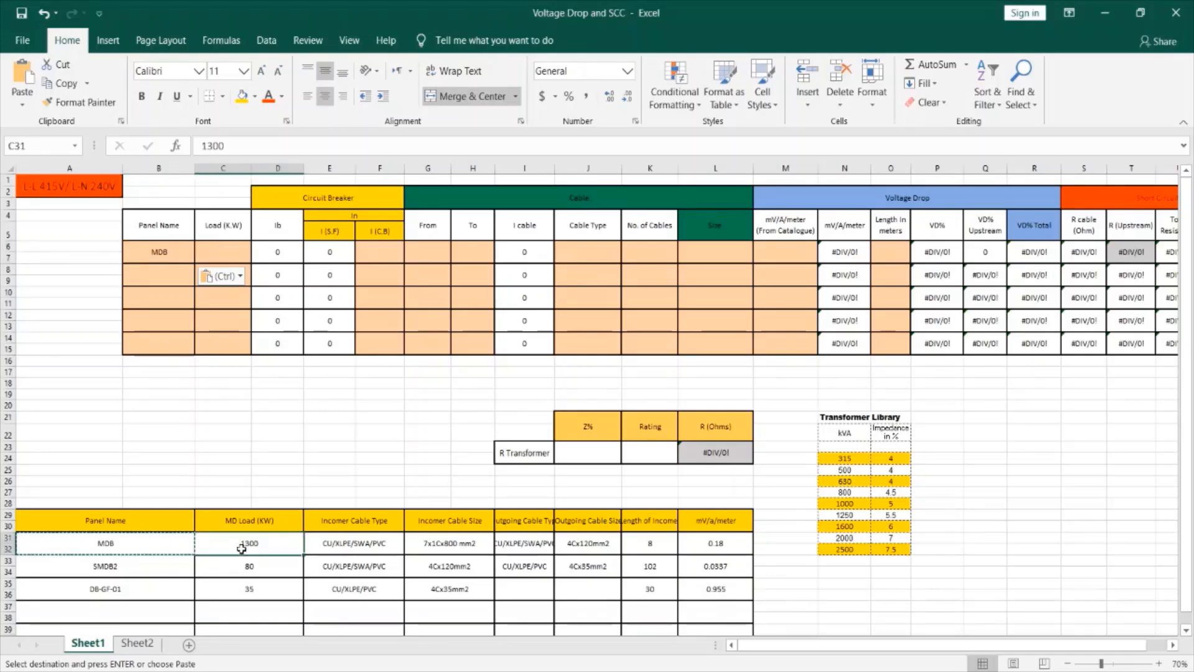
{"action": "left_click", "coordinate": [240, 256]}
{"action": "type", "text": "1300"}
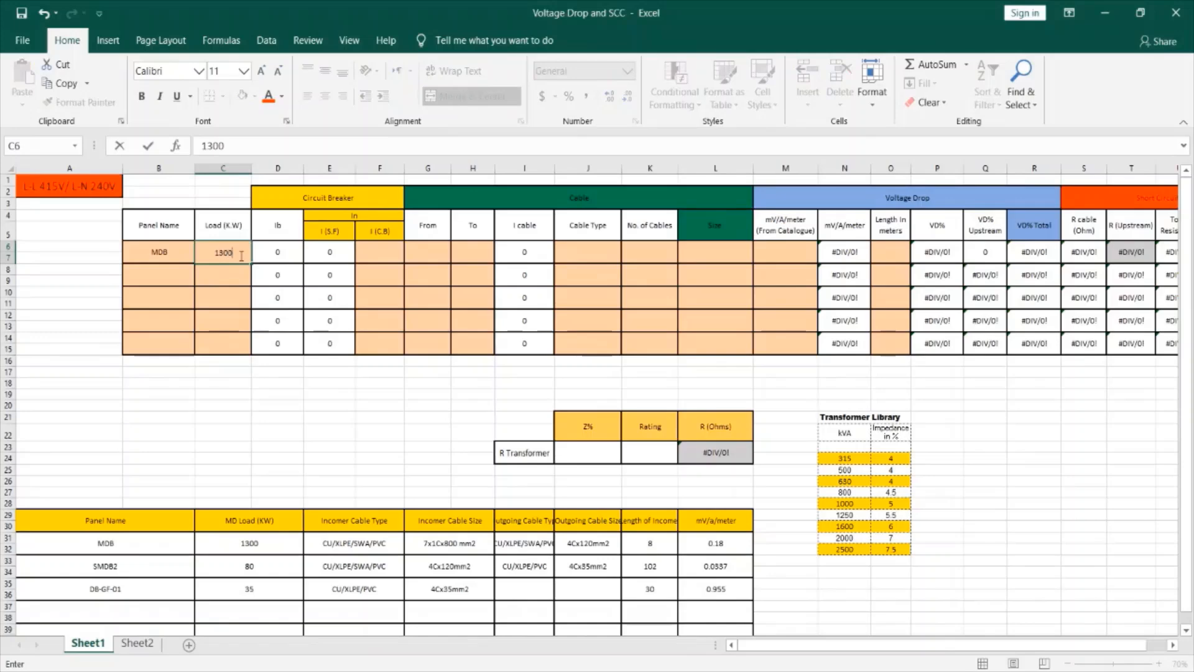
{"action": "key", "text": "Return"}
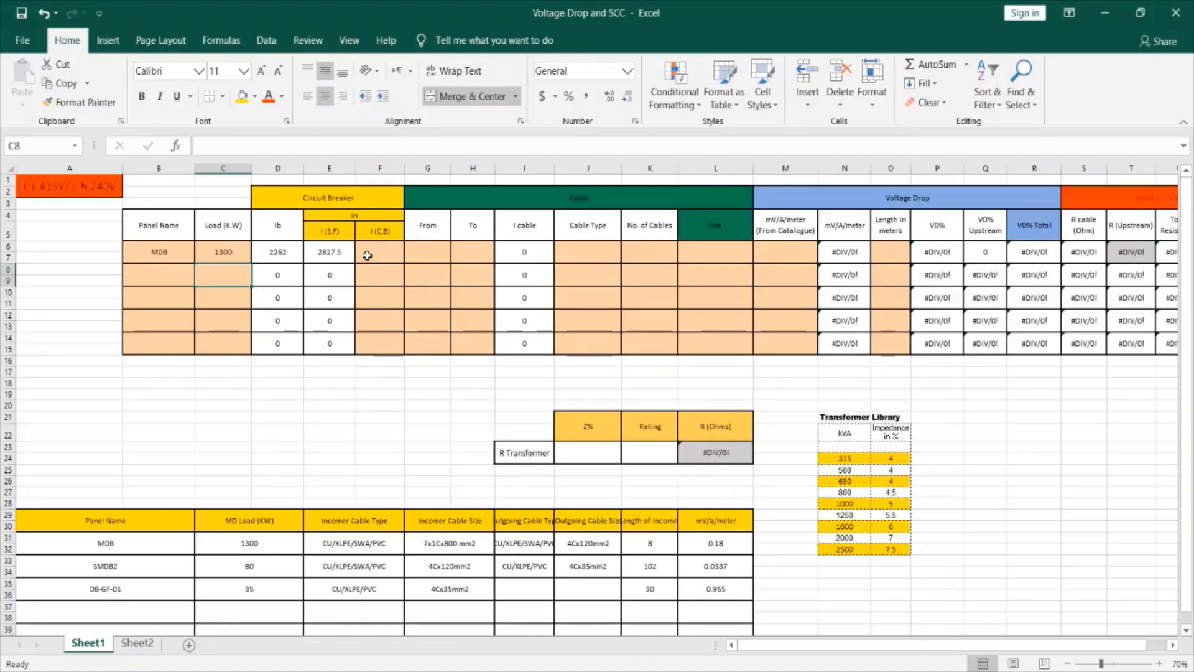
Step: Set the MDB circuit breaker rating I (C.B) to 3200 and check the I cable formula in that row
{"action": "left_click", "coordinate": [367, 256]}
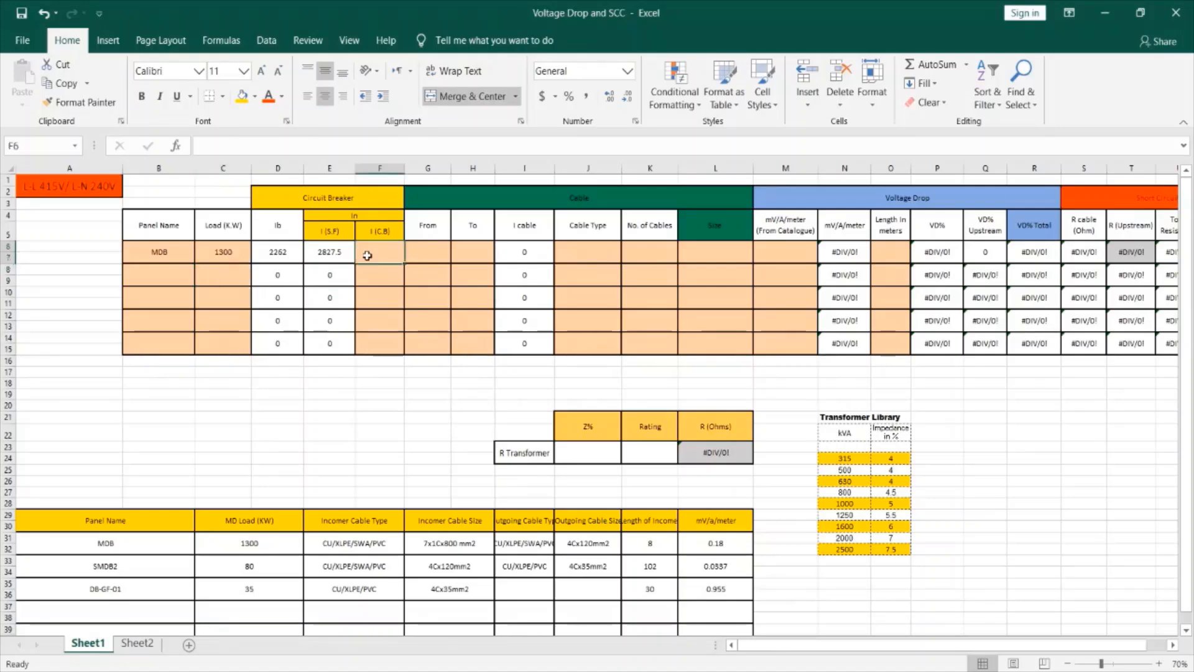
{"action": "type", "text": "3200"}
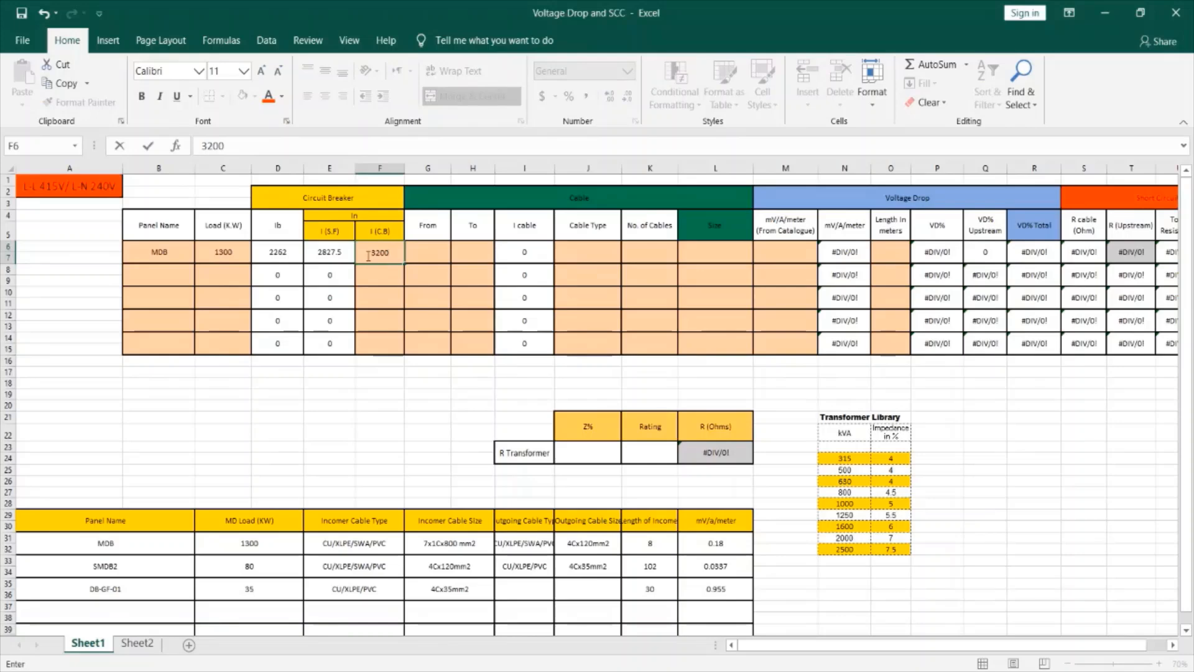
{"action": "key", "text": "Return"}
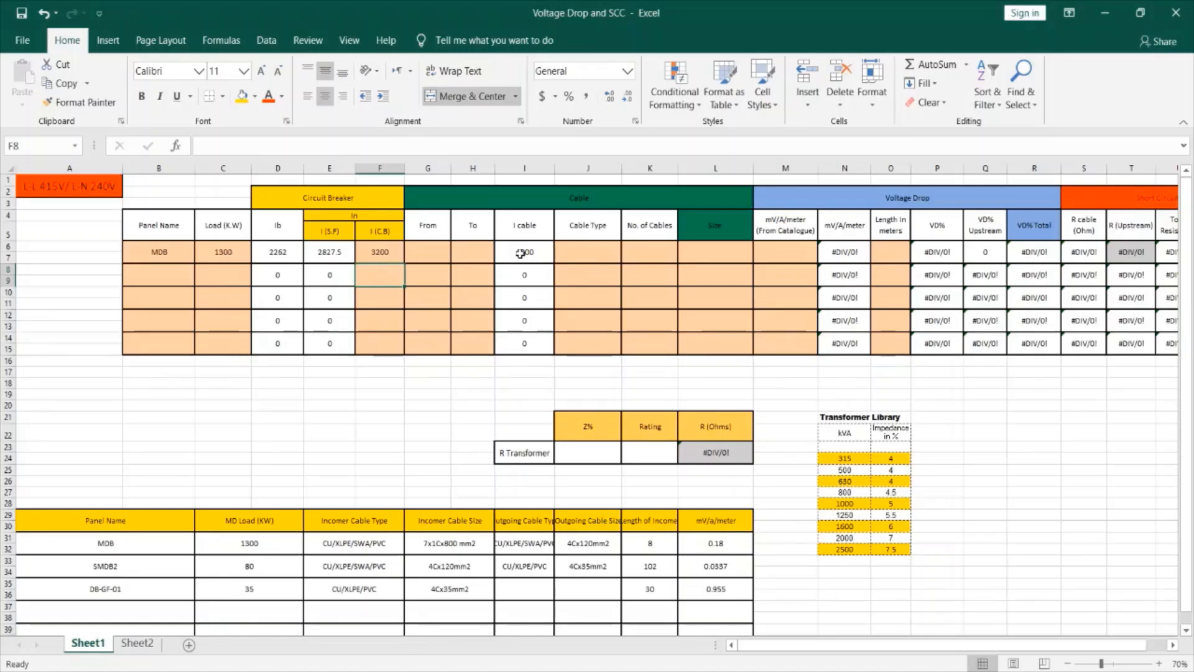
{"action": "left_click", "coordinate": [520, 253]}
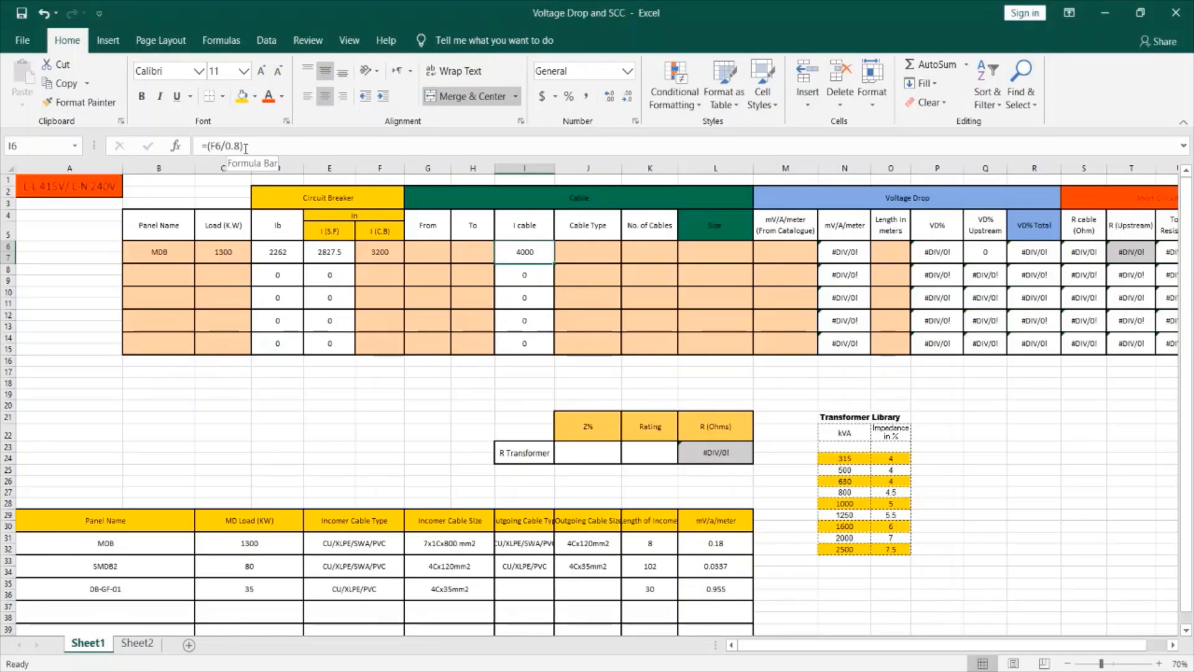
Step: Enter the MDB cable route as From Transformer, To MDB
{"action": "left_click", "coordinate": [421, 253]}
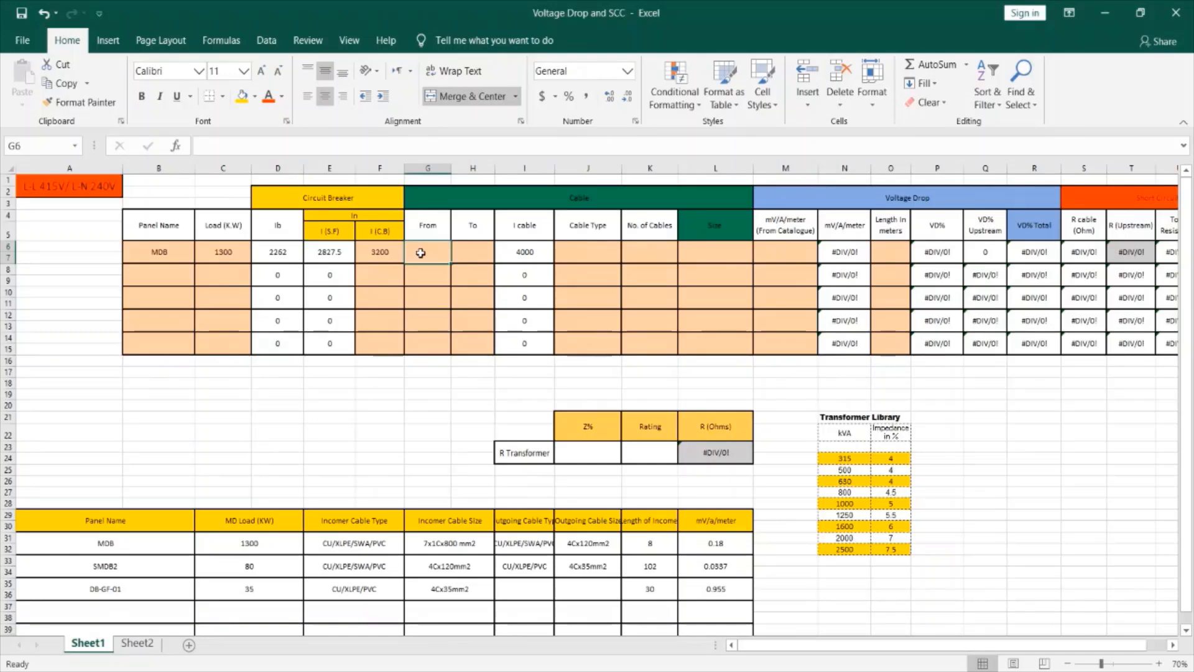
{"action": "type", "text": "Tra"}
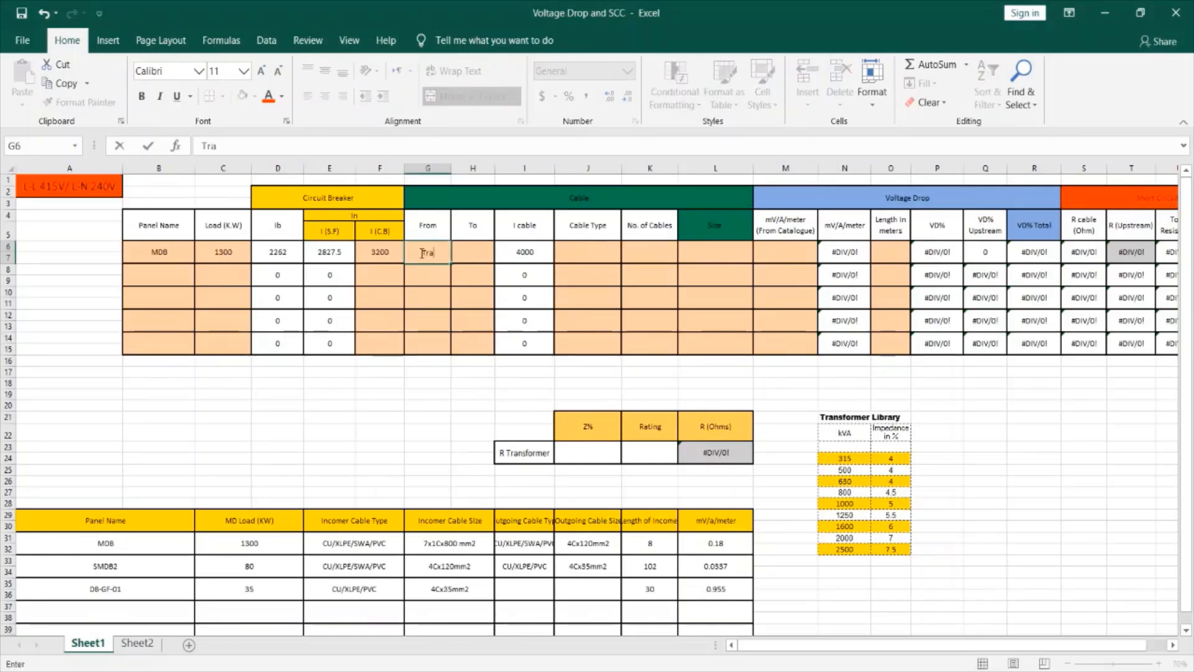
{"action": "type", "text": "nsformer"}
{"action": "left_click", "coordinate": [472, 245]}
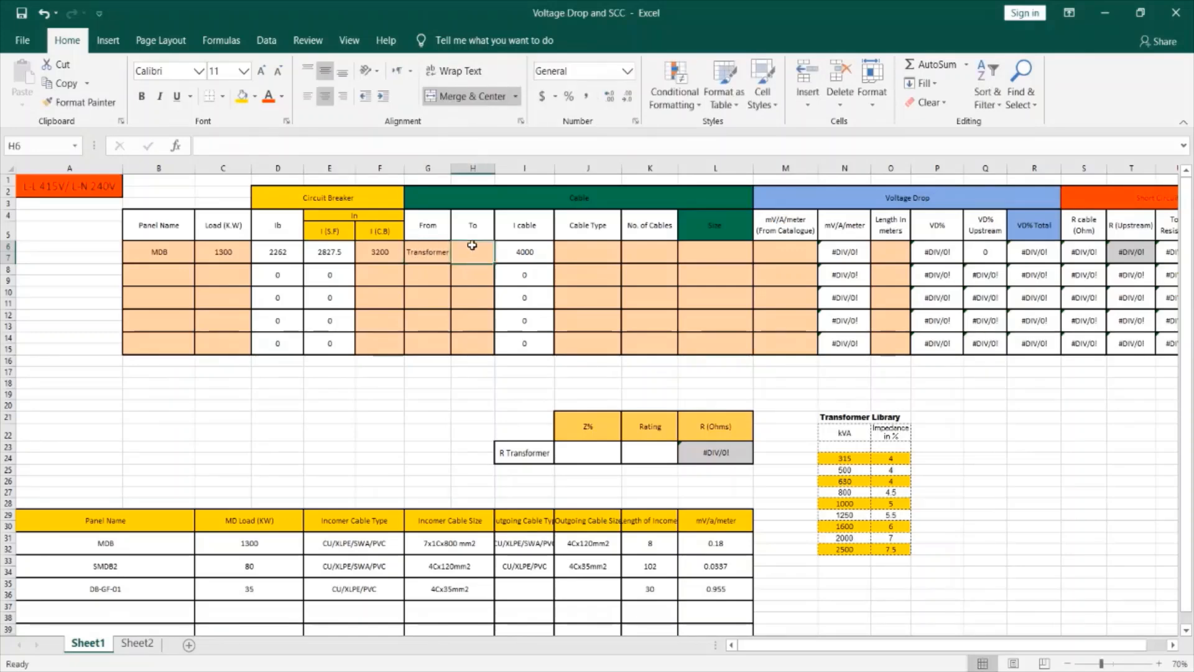
{"action": "type", "text": "MD"}
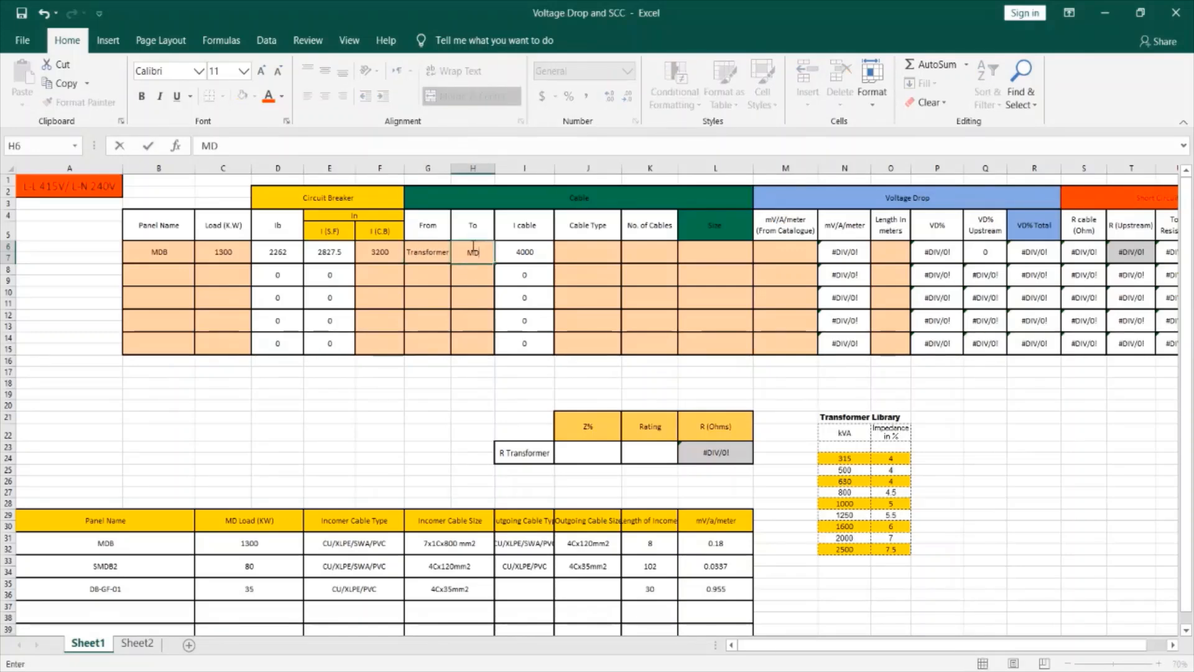
{"action": "type", "text": "B"}
Step: Copy MDB's incomer cable type CU/XLPE/SWA/PVC from the pasted table into its Cable Type cell J6
{"action": "left_click", "coordinate": [583, 253]}
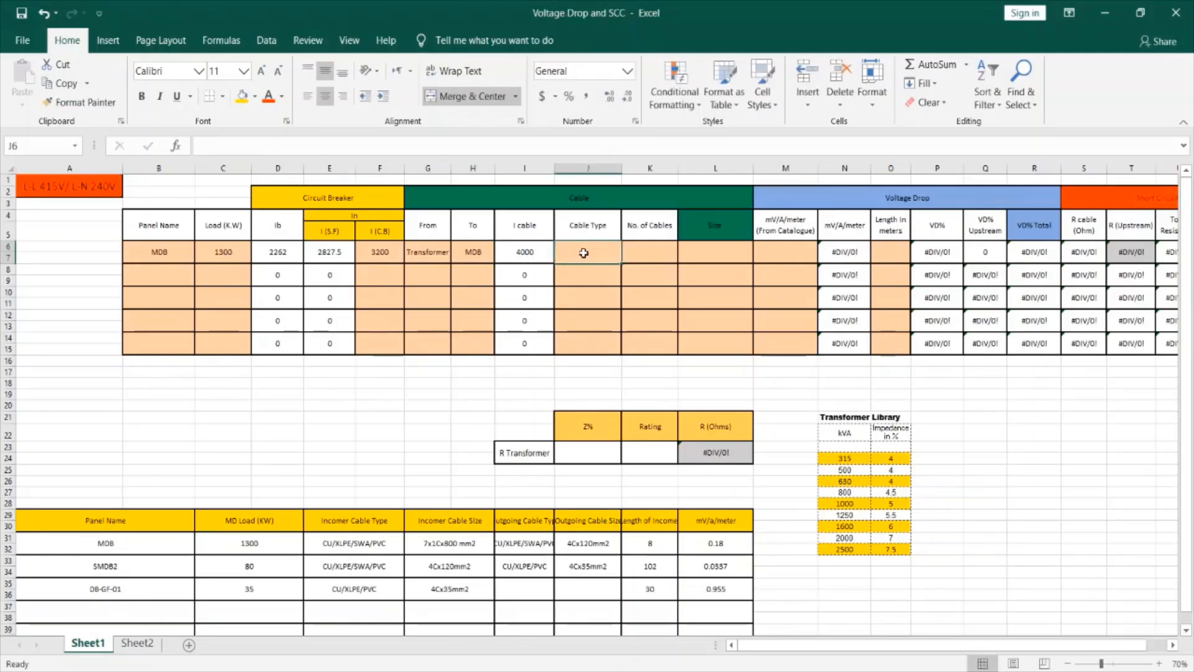
{"action": "left_click", "coordinate": [361, 546]}
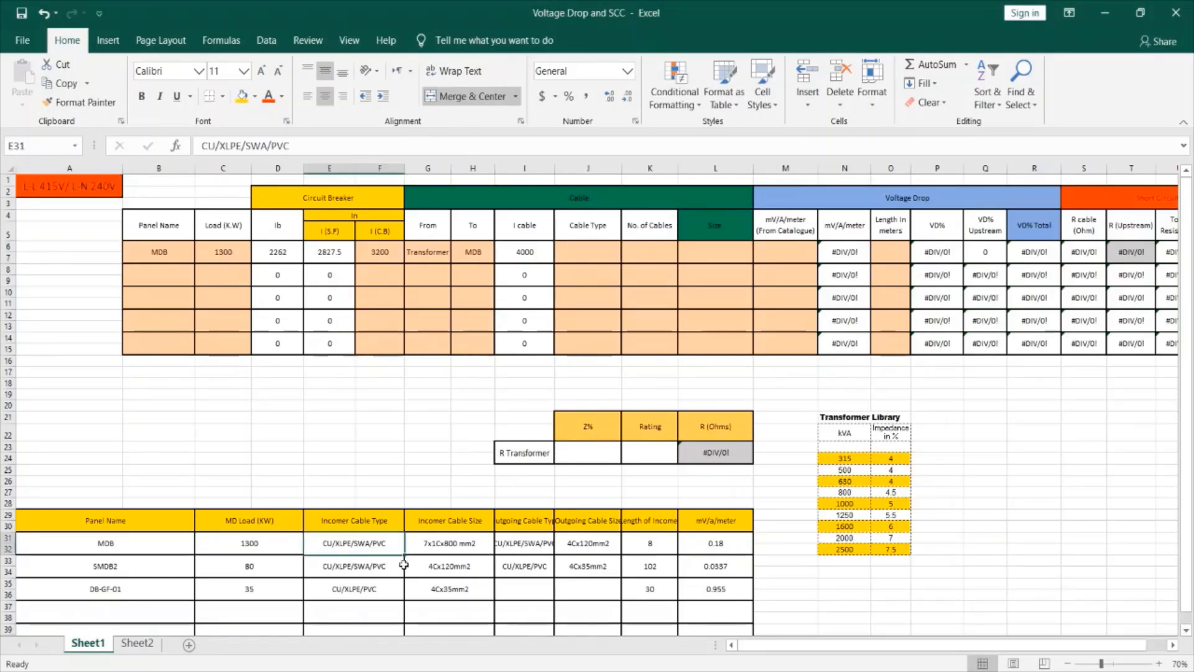
{"action": "key", "text": "ctrl+c"}
{"action": "left_click", "coordinate": [566, 250]}
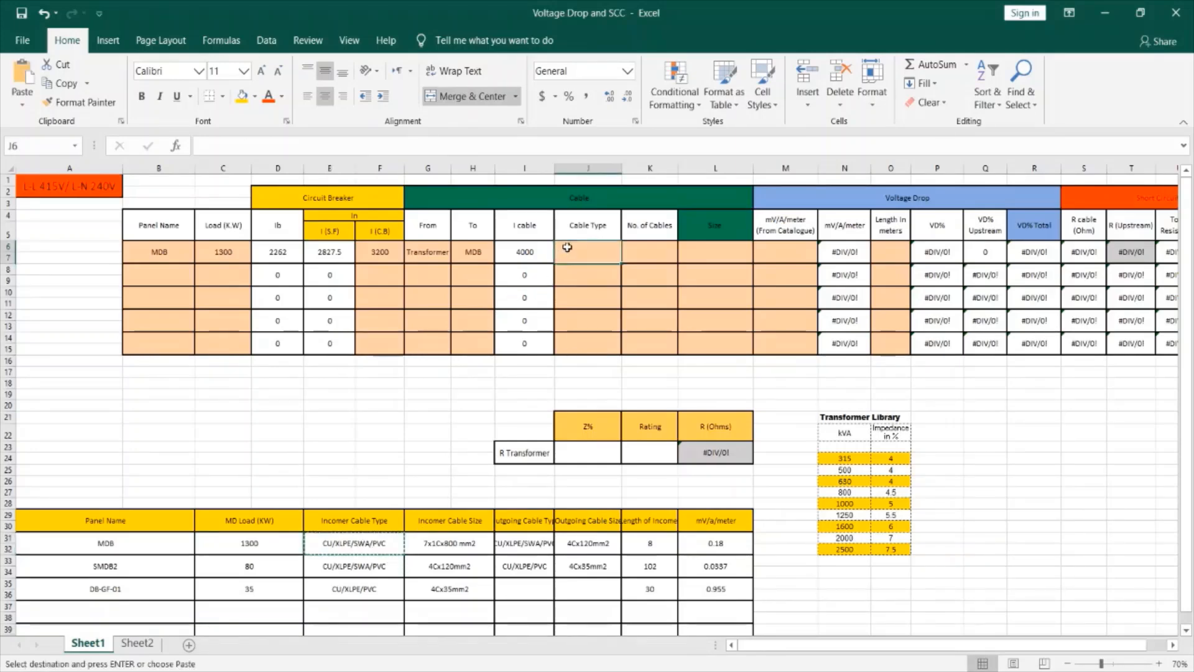
{"action": "key", "text": "ctrl+v"}
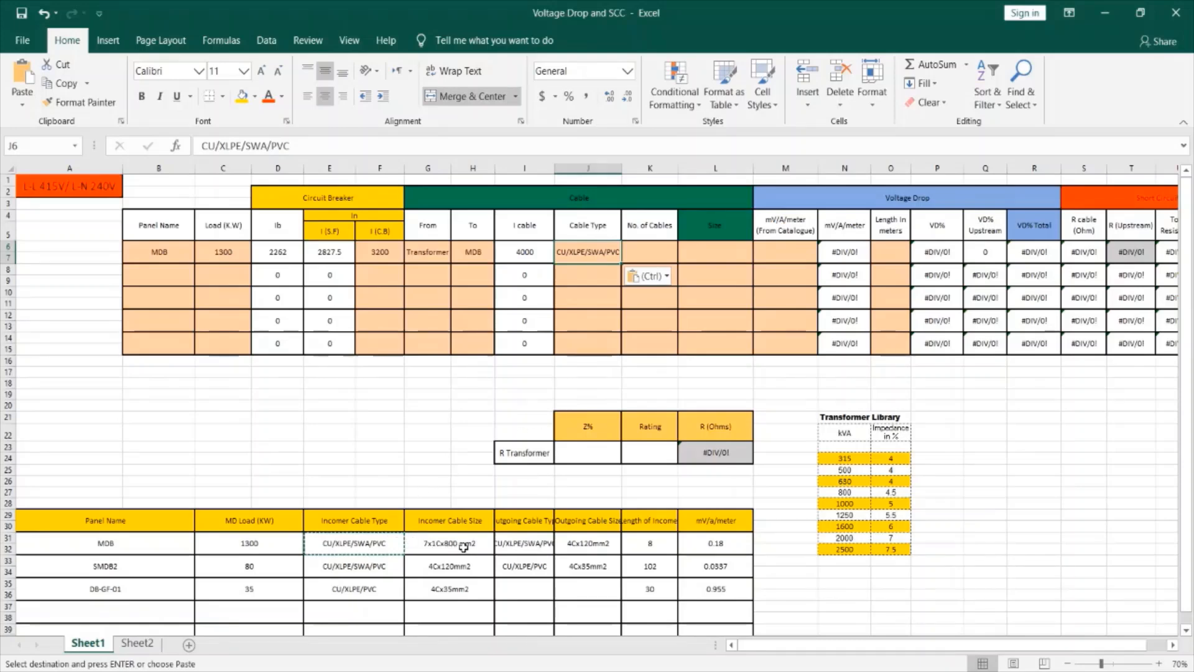
Step: Enter MDB's incomer cable details from the pasted table: 7 for No. of Cables and 1Cx800mm2 for Size
{"action": "left_click", "coordinate": [439, 548]}
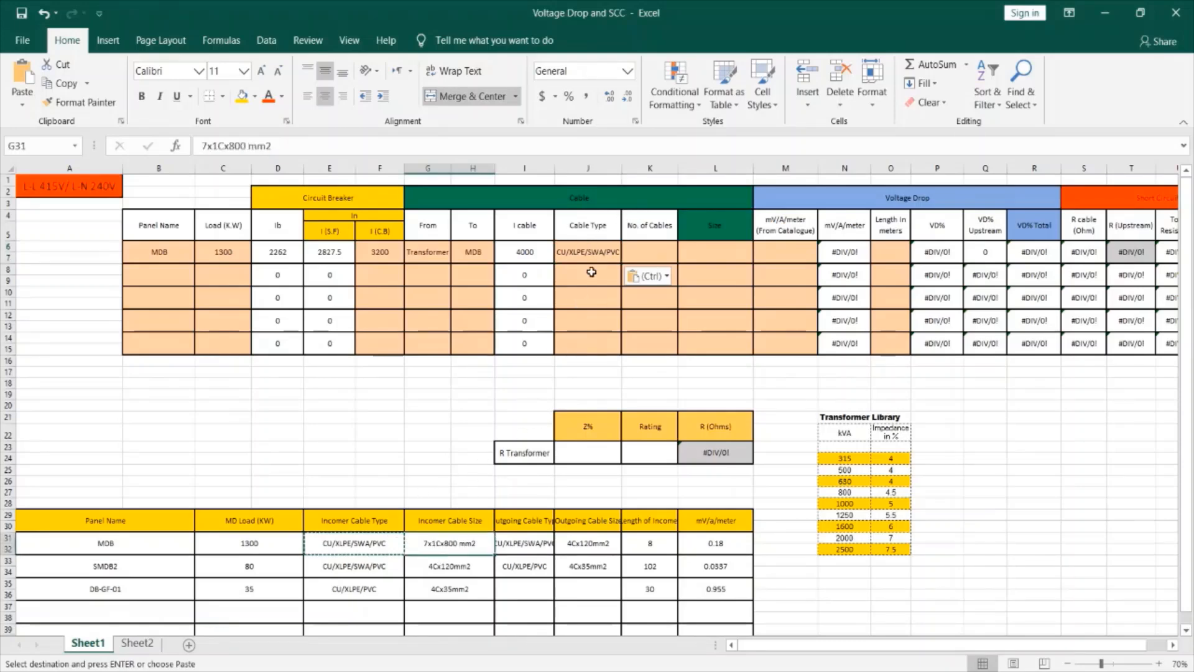
{"action": "left_click", "coordinate": [634, 257]}
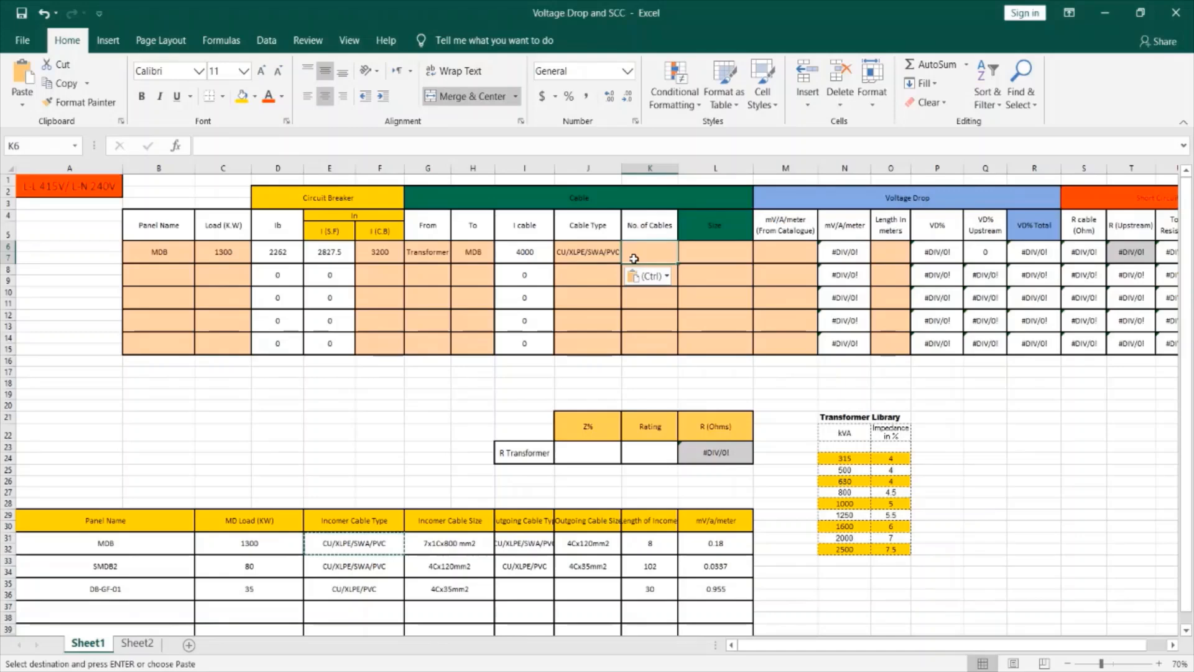
{"action": "type", "text": "7"}
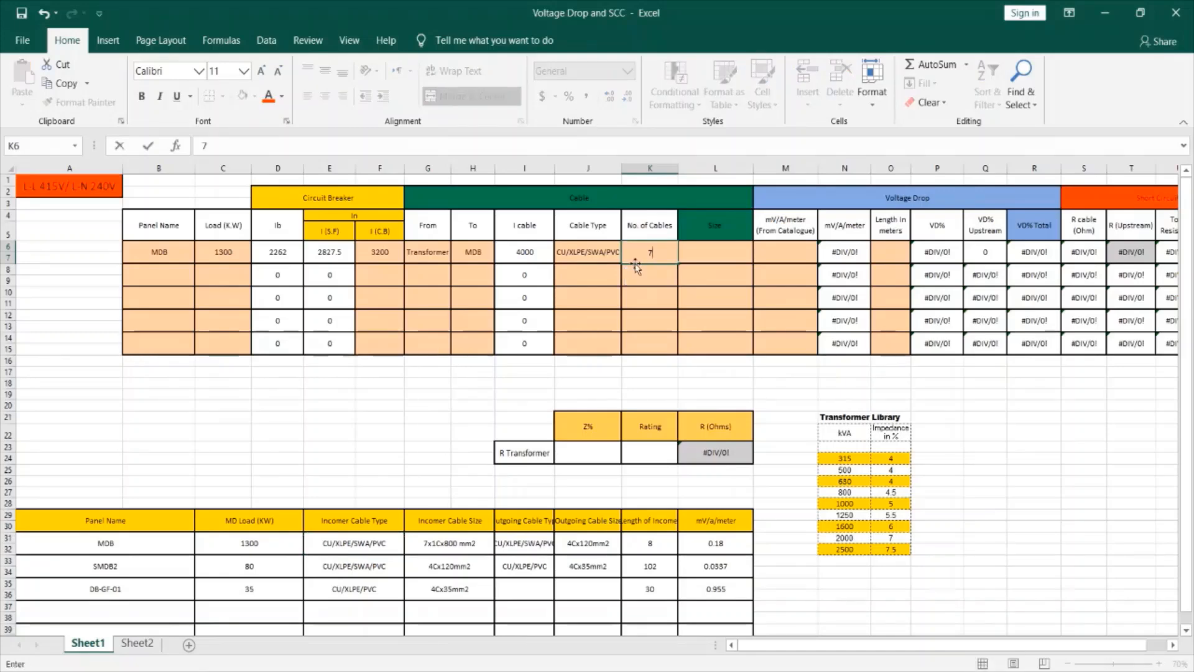
{"action": "left_click", "coordinate": [705, 250]}
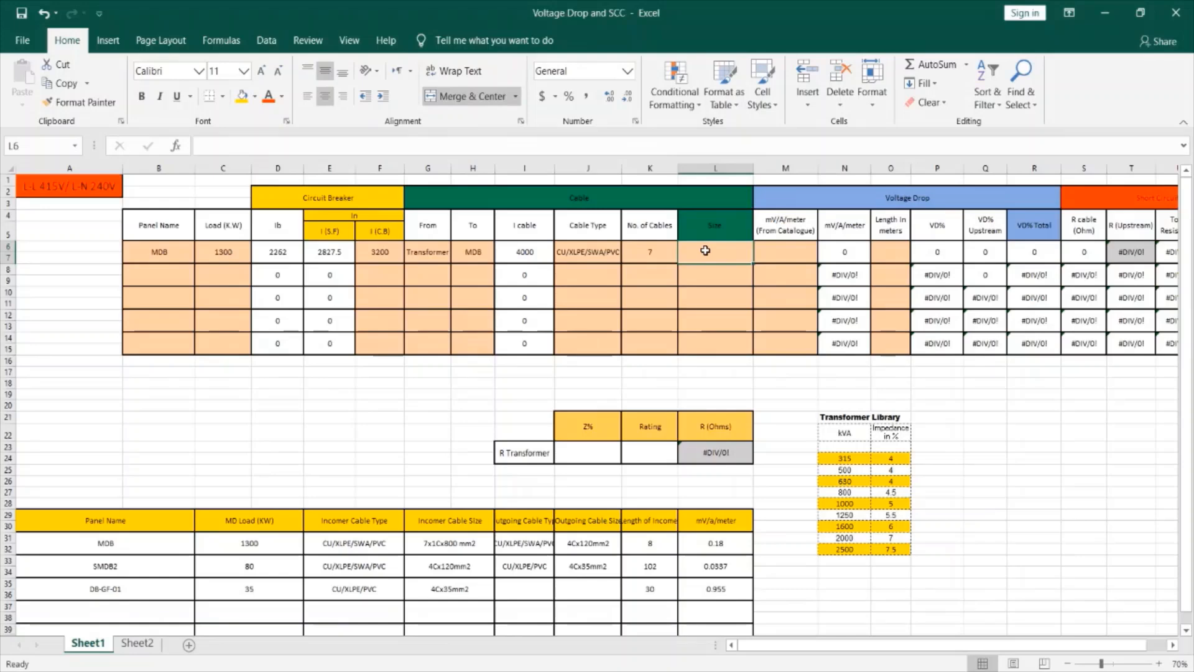
{"action": "type", "text": "1"}
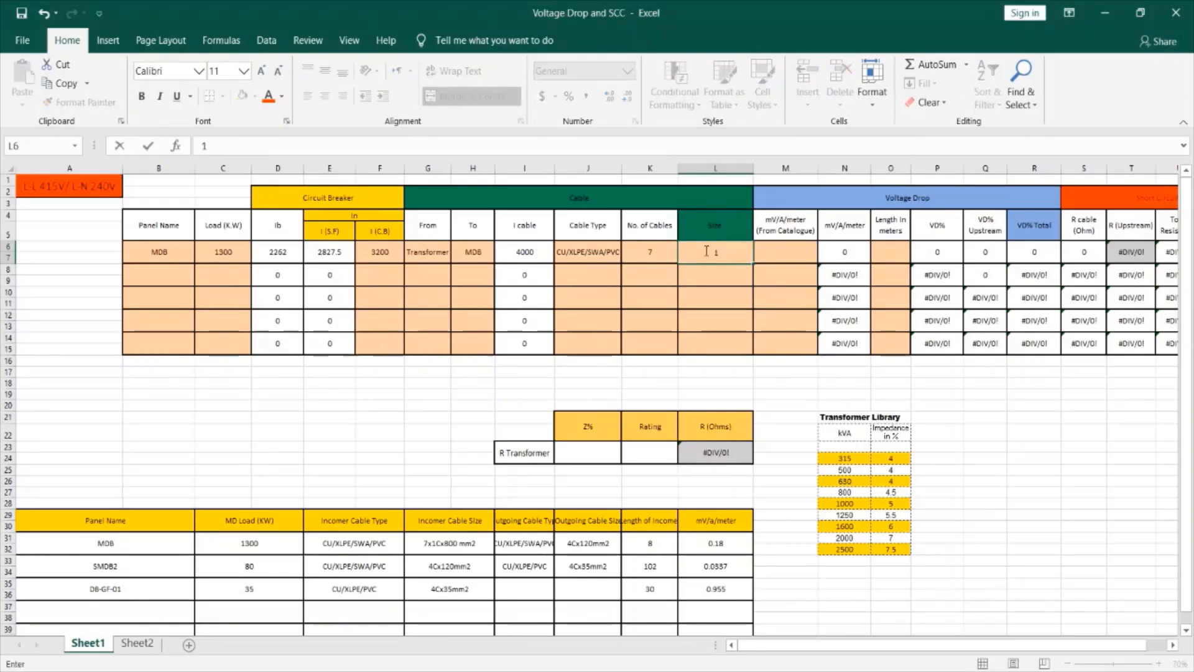
{"action": "type", "text": "Cx800mm2"}
{"action": "key", "text": "Left"}
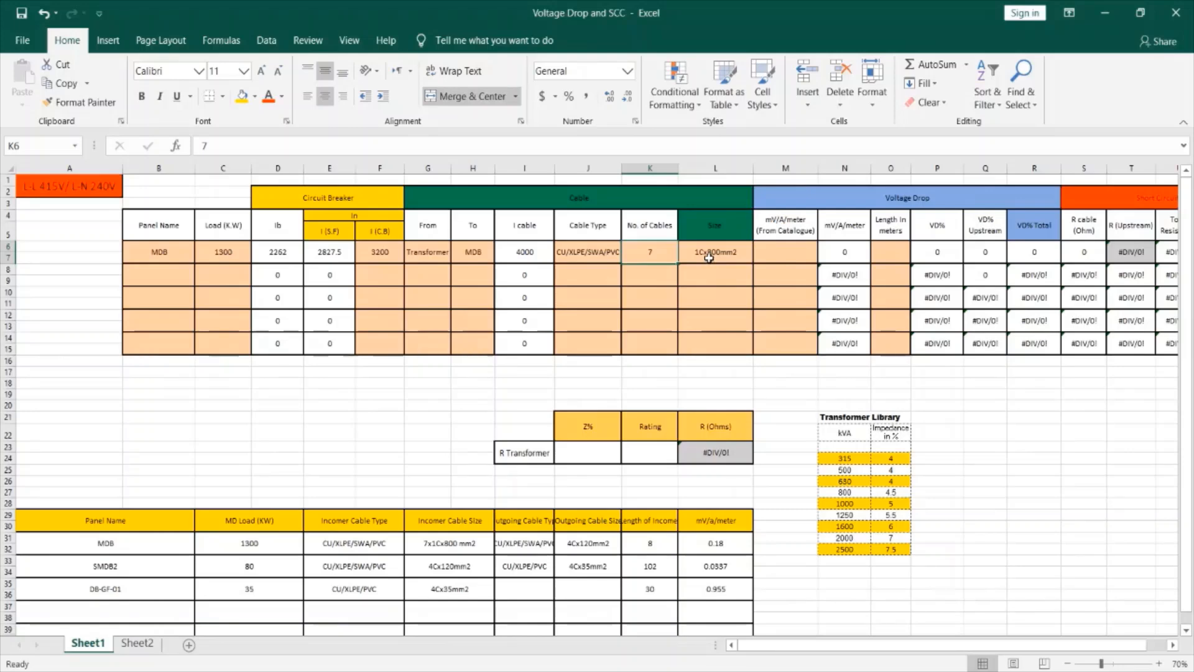
Step: Set MDB's catalogue mV/A/meter to 0.18 and its cable length to 8 meters
{"action": "left_click", "coordinate": [764, 252]}
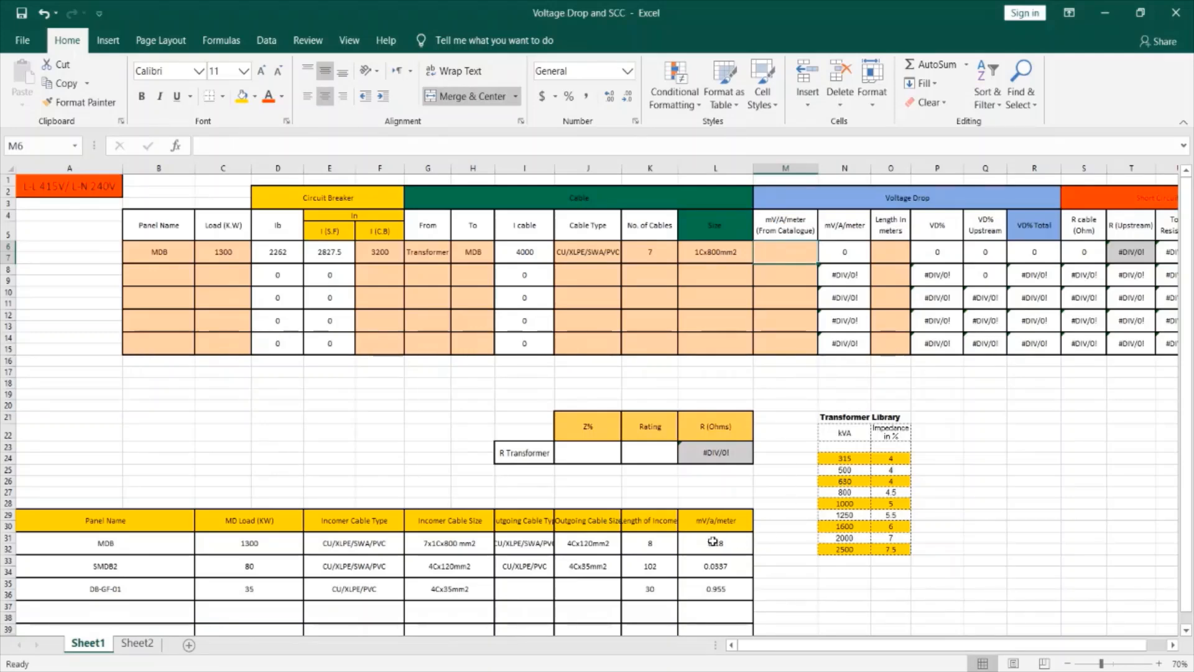
{"action": "type", "text": "0.18"}
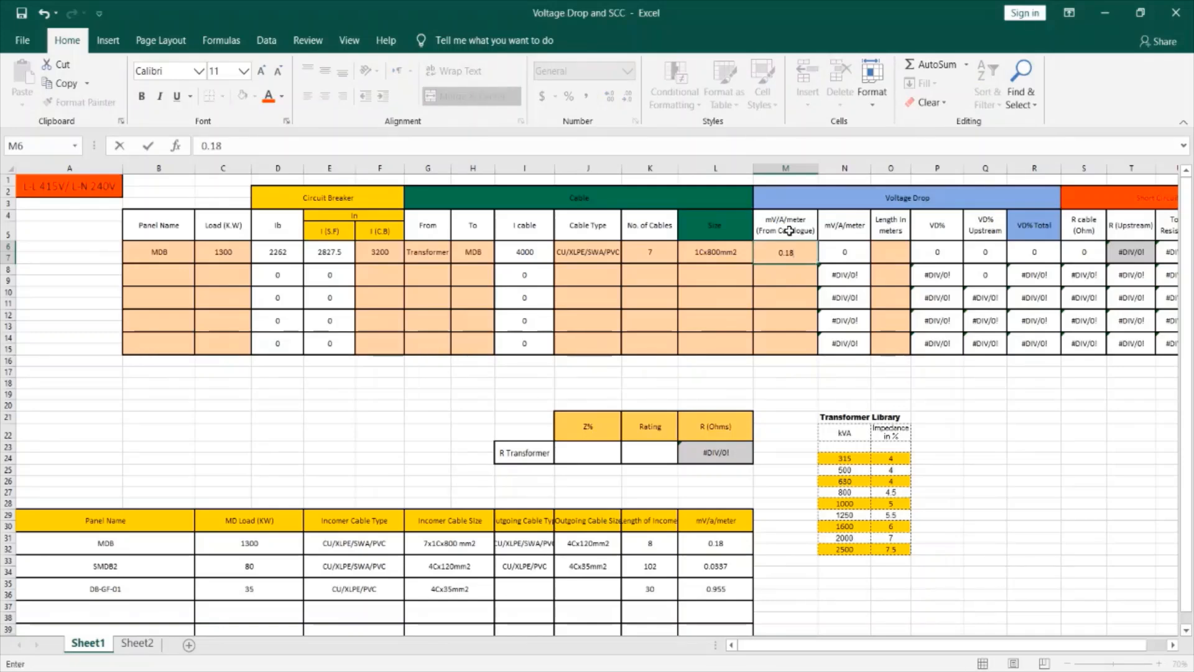
{"action": "key", "text": "Return"}
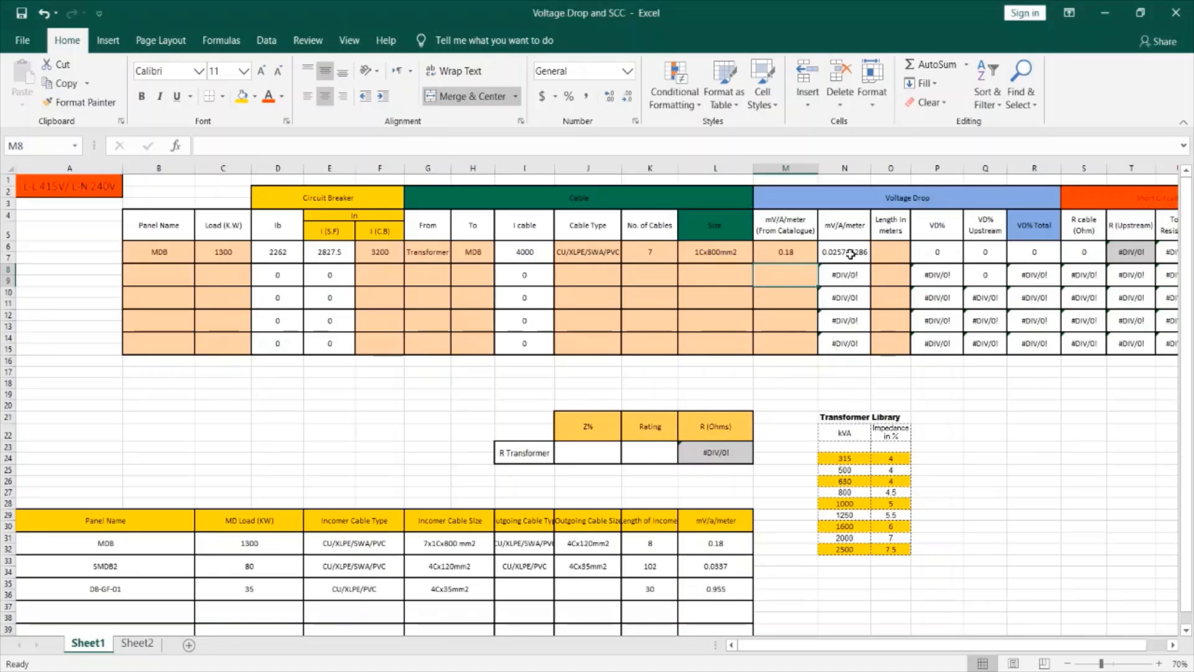
{"action": "left_click", "coordinate": [898, 252]}
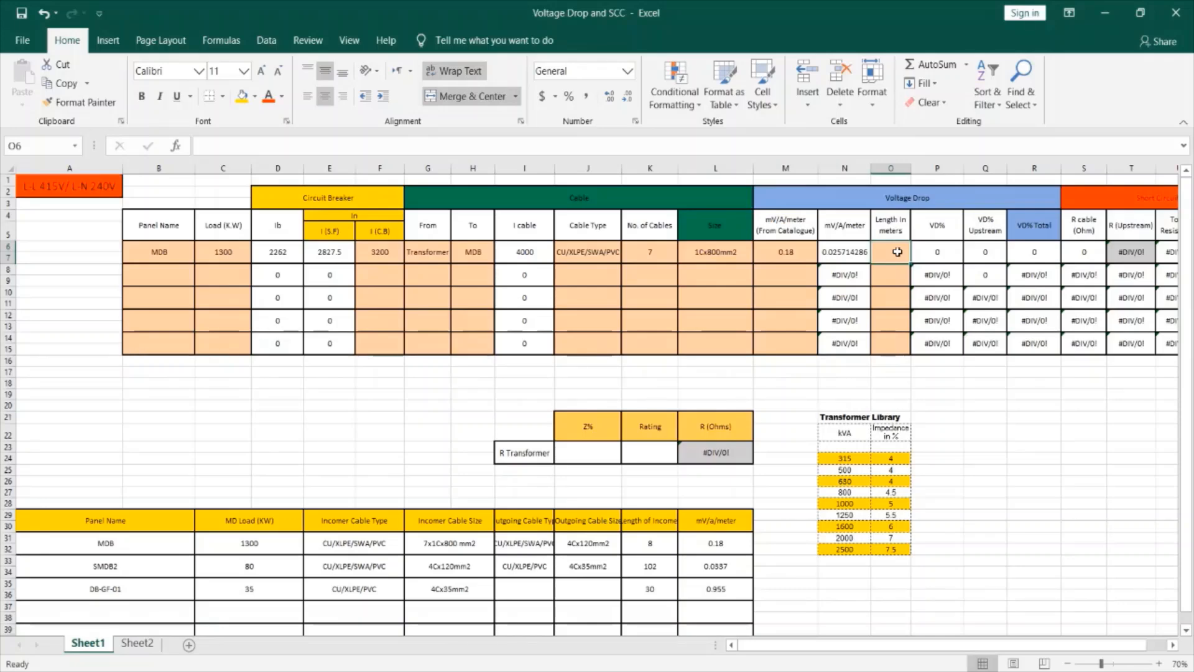
{"action": "type", "text": "8"}
{"action": "key", "text": "Return"}
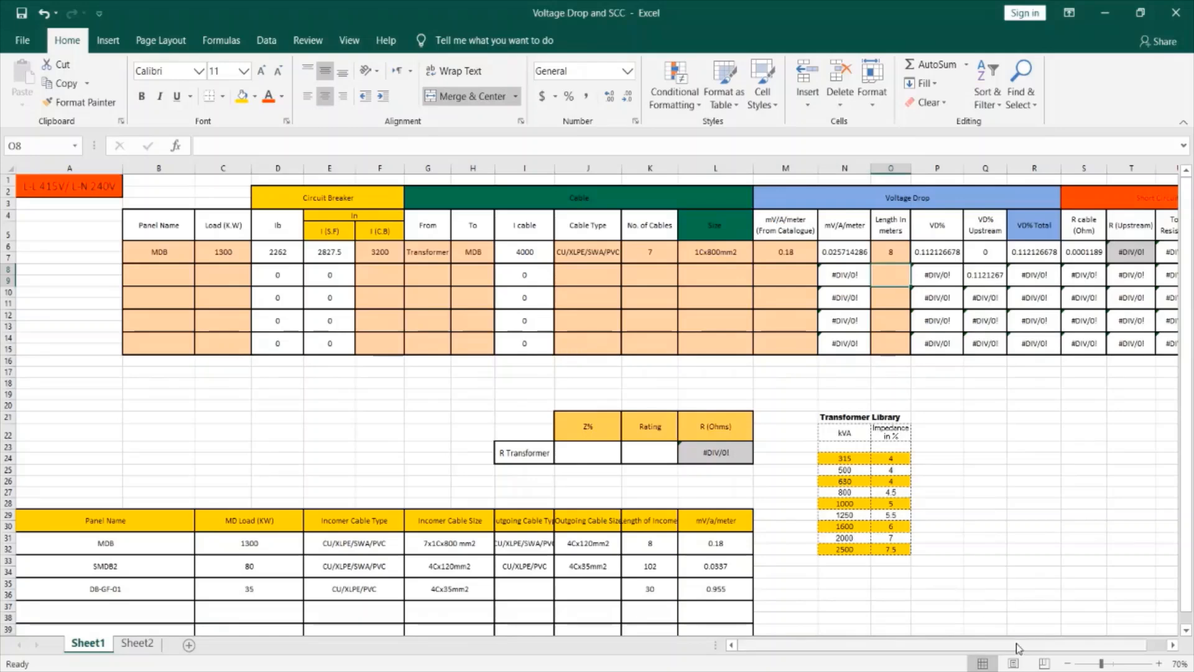
Step: Fill the R Transformer table with Z% 6 and Rating 1600, following the 1600 kVA entry in the Transformer Library
{"action": "scroll", "coordinate": [1020, 649], "scroll_direction": "right", "scroll_amount": 1}
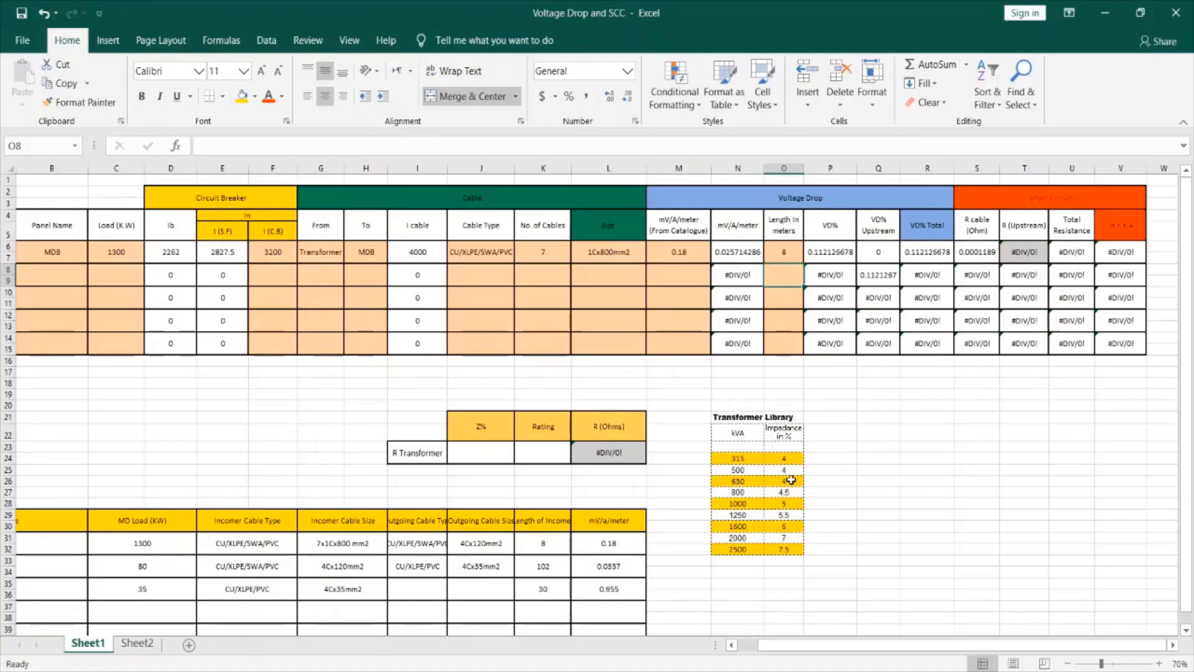
{"action": "left_click", "coordinate": [744, 528]}
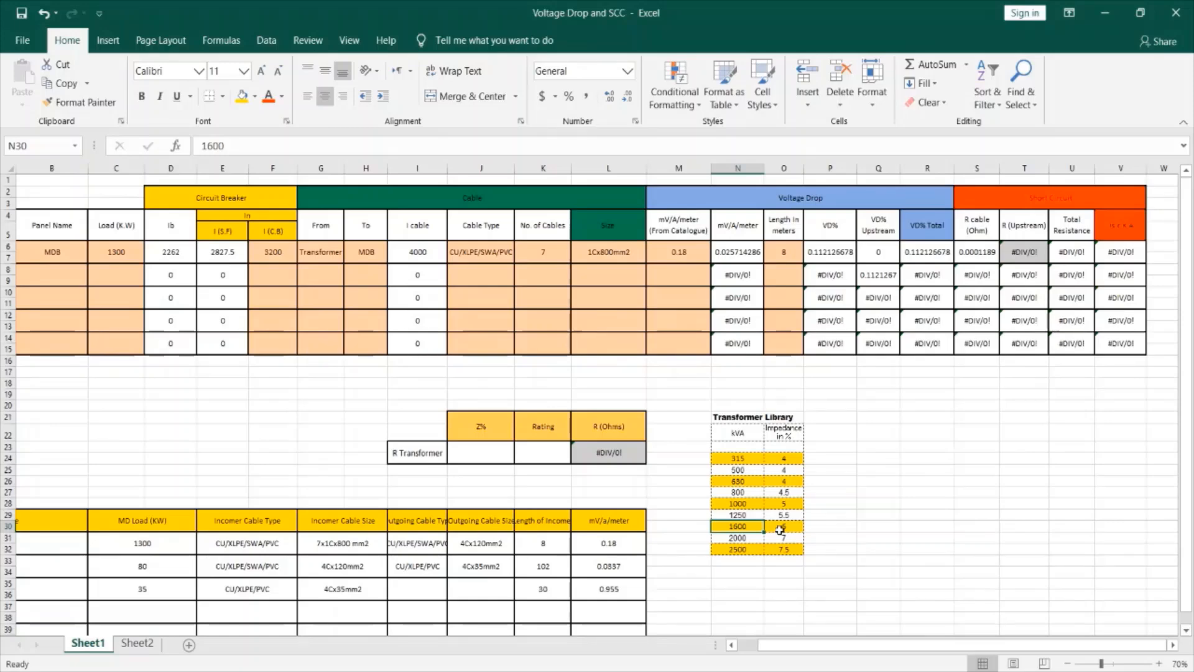
{"action": "left_click", "coordinate": [496, 451]}
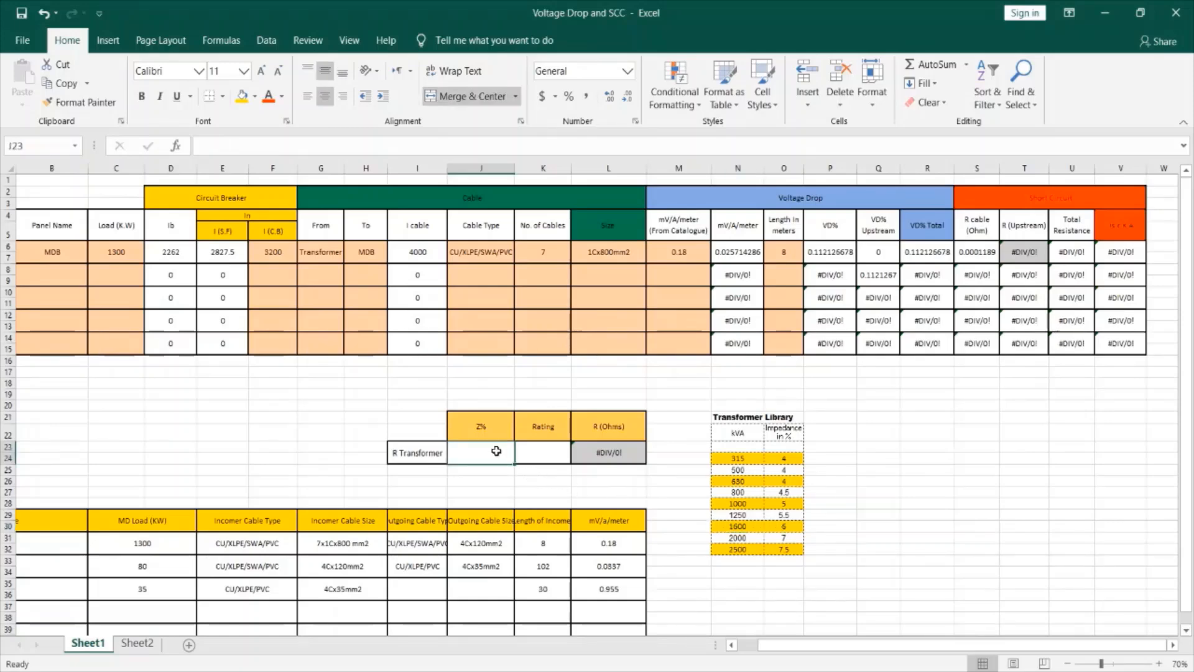
{"action": "type", "text": "6"}
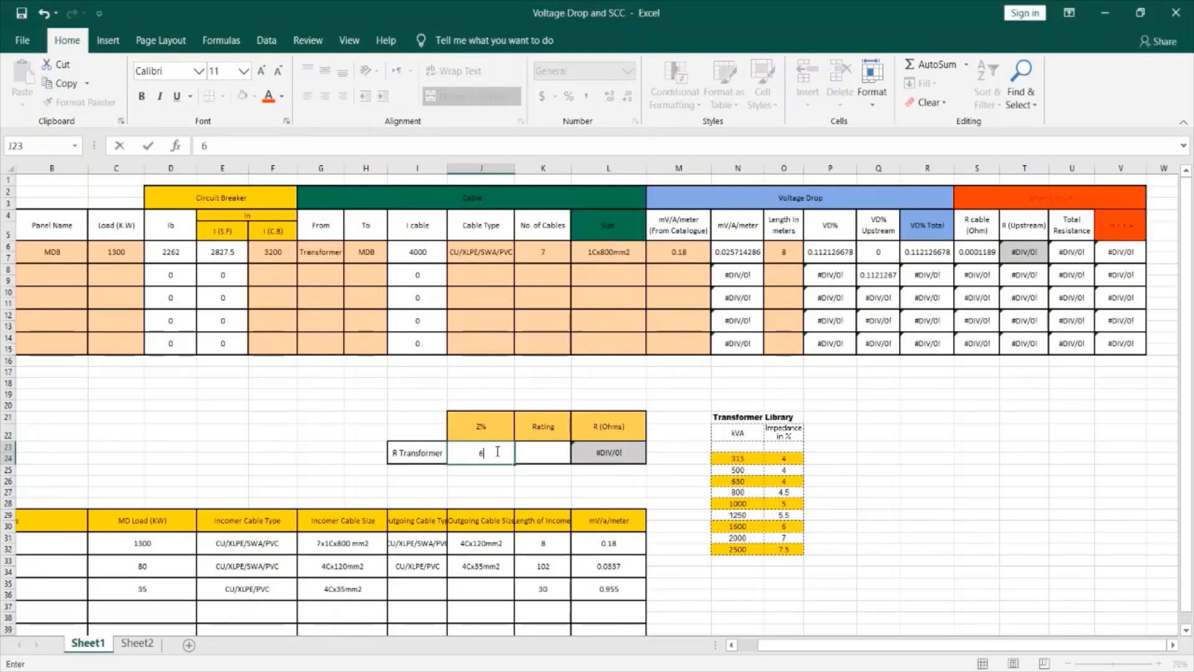
{"action": "key", "text": "Return"}
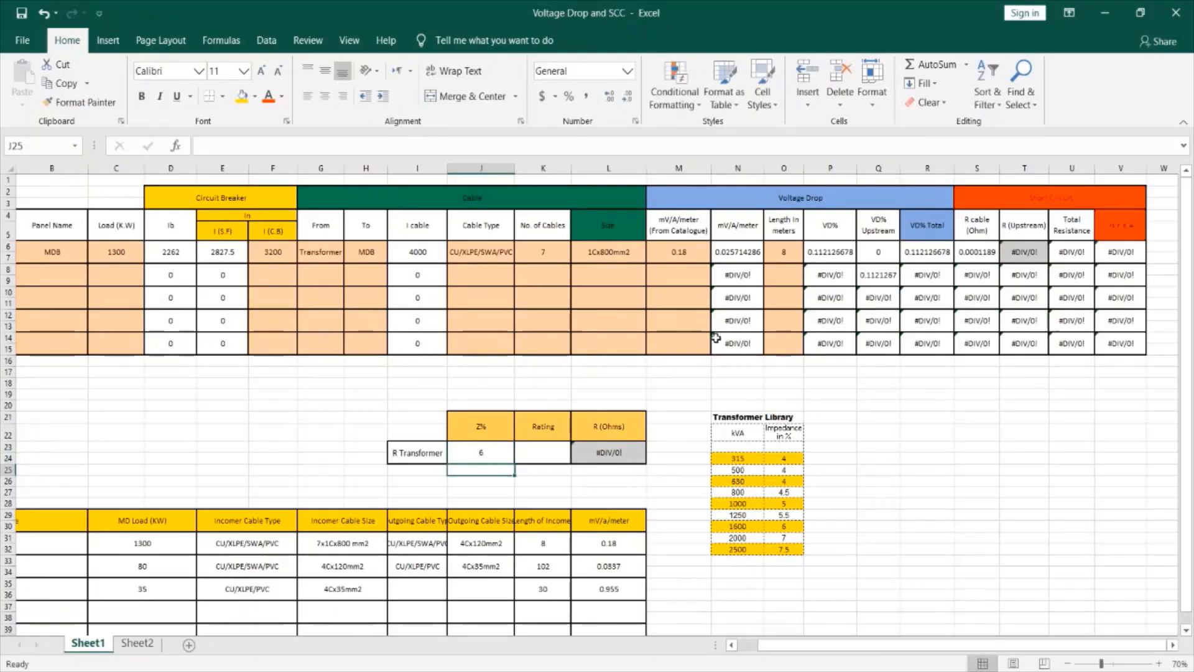
{"action": "left_click", "coordinate": [544, 453]}
{"action": "type", "text": "16"}
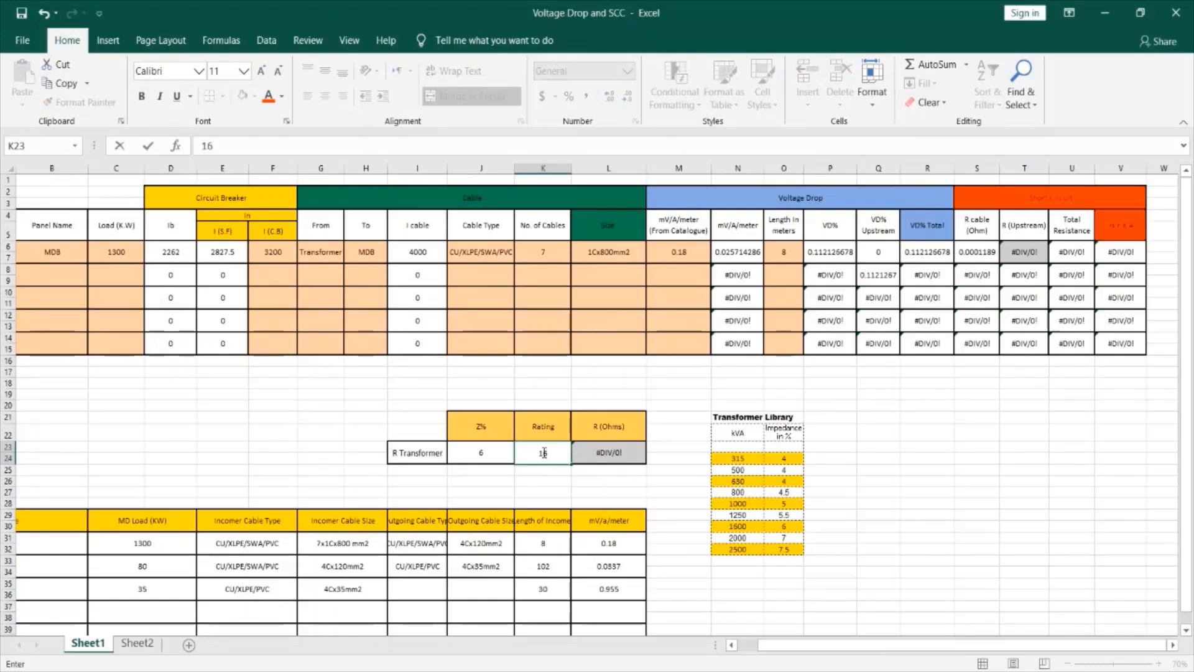
{"action": "type", "text": "00"}
{"action": "key", "text": "Return"}
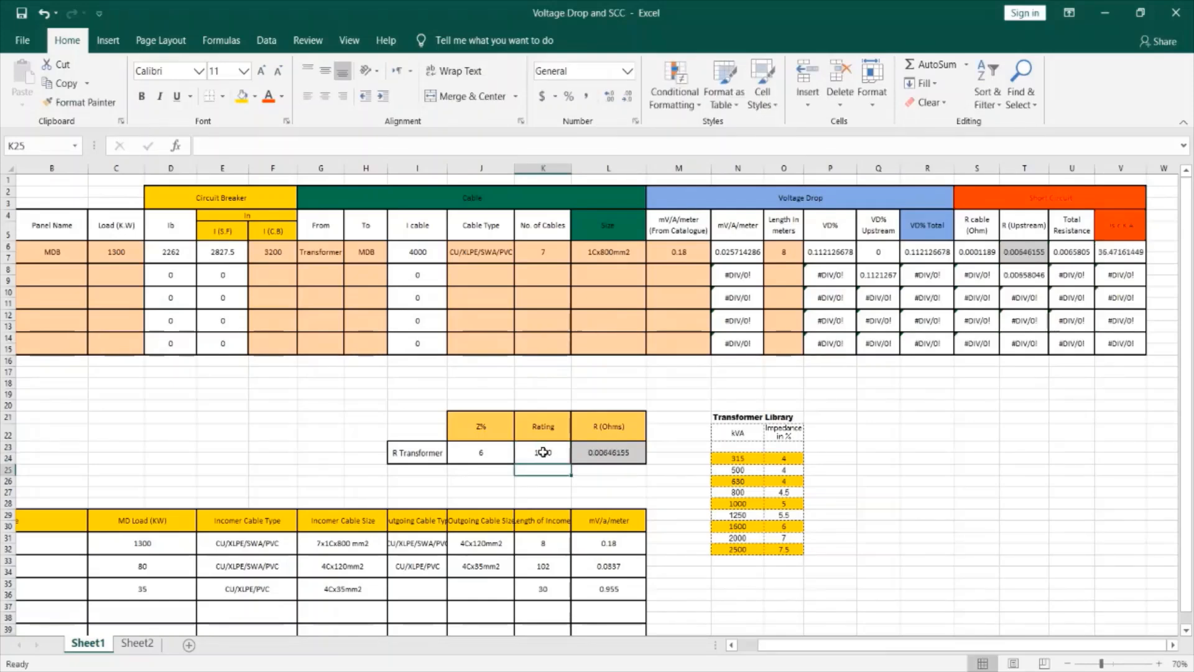
Step: Check the transformer rating entry and the Total Resistance formula in the MDB row
{"action": "left_click", "coordinate": [543, 452]}
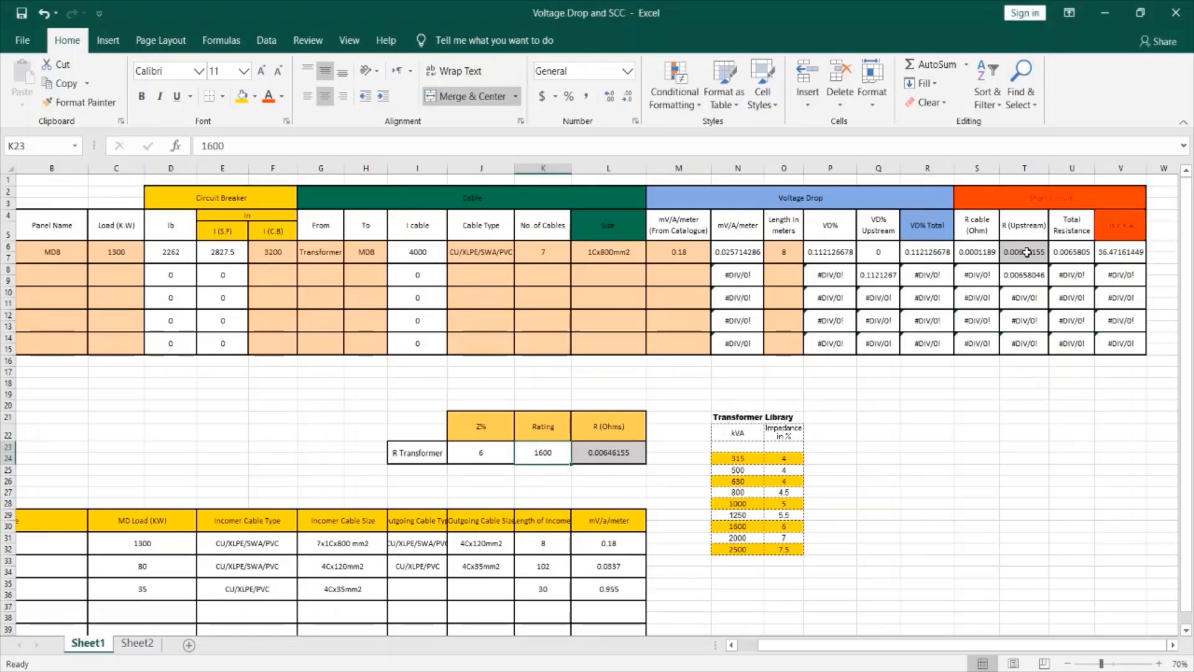
{"action": "left_click", "coordinate": [1077, 252]}
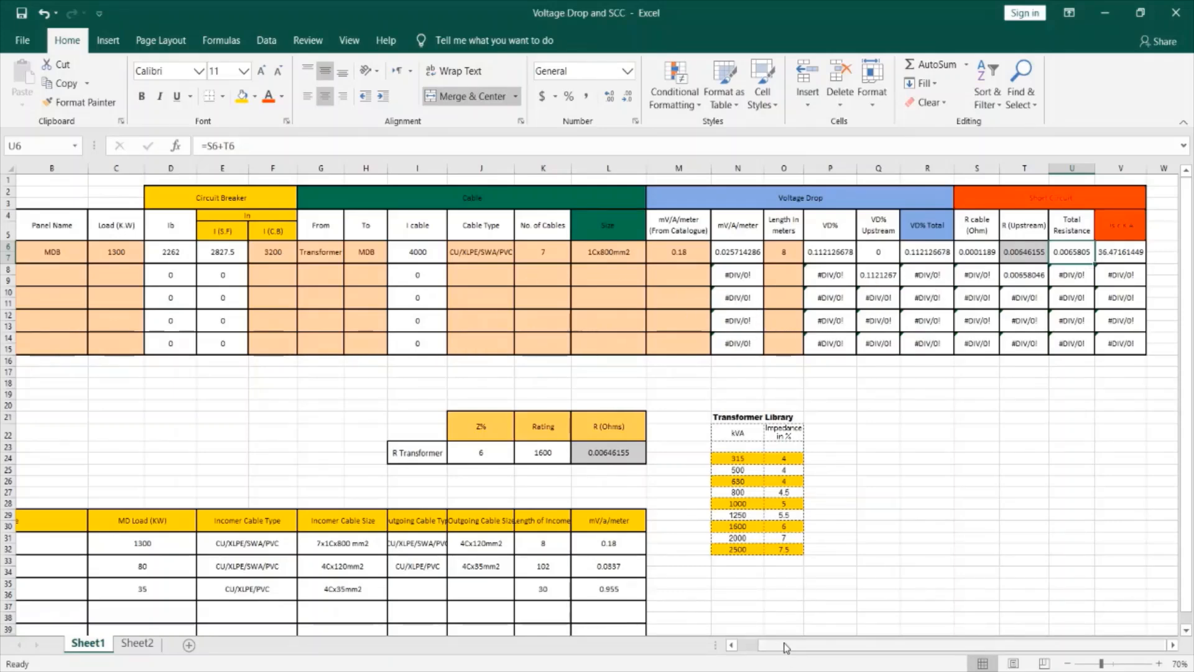
{"action": "scroll", "coordinate": [786, 647], "scroll_direction": "left", "scroll_amount": 1}
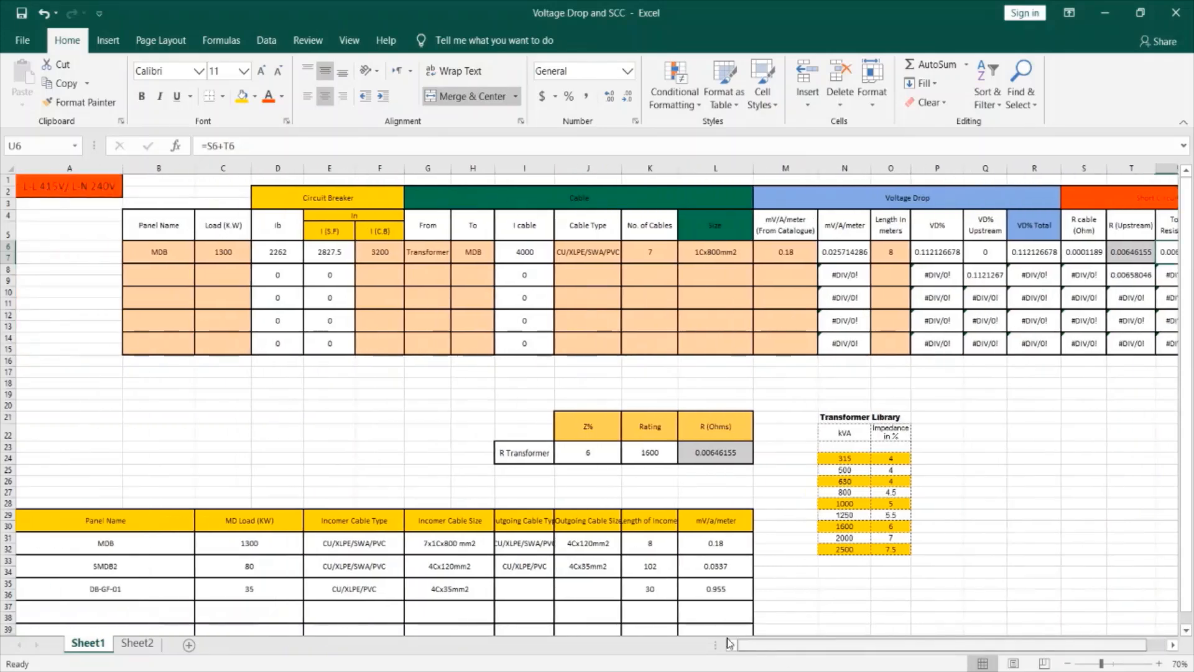
Step: Look up SMDB2's panel name and load in the pasted table for the second calculation row, and view that row's upstream columns
{"action": "left_click", "coordinate": [167, 278]}
{"action": "left_click", "coordinate": [109, 565]}
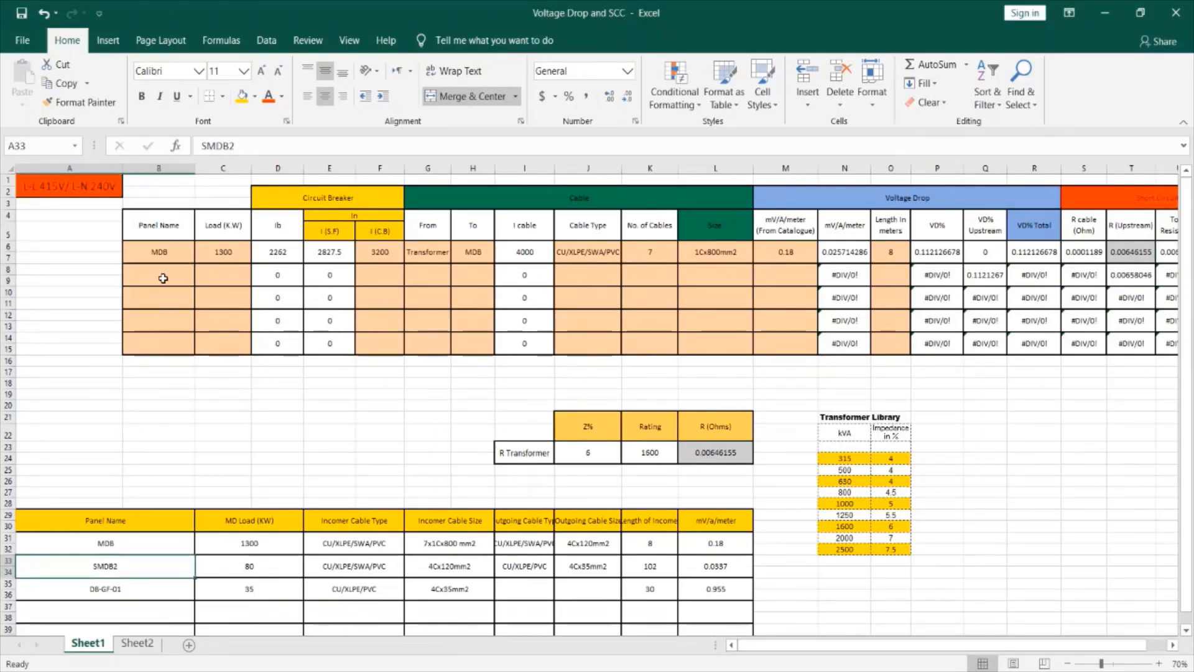
{"action": "left_click", "coordinate": [164, 278]}
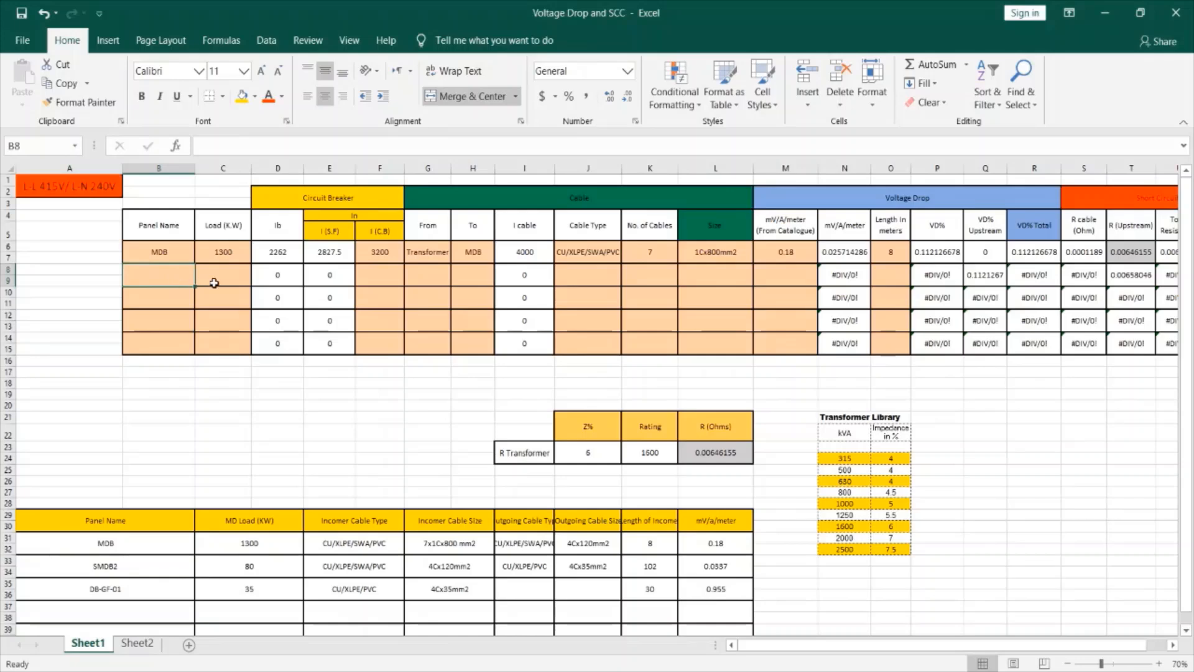
{"action": "left_click", "coordinate": [263, 563]}
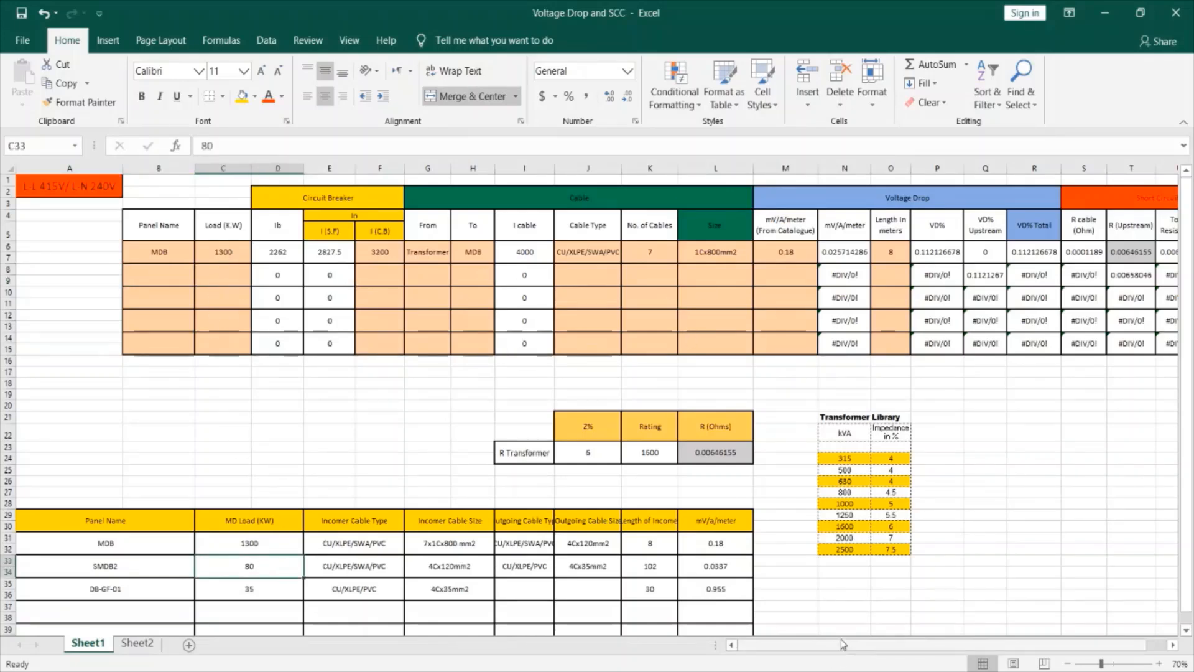
{"action": "left_click_drag", "start_coordinate": [844, 645], "coordinate": [931, 652]}
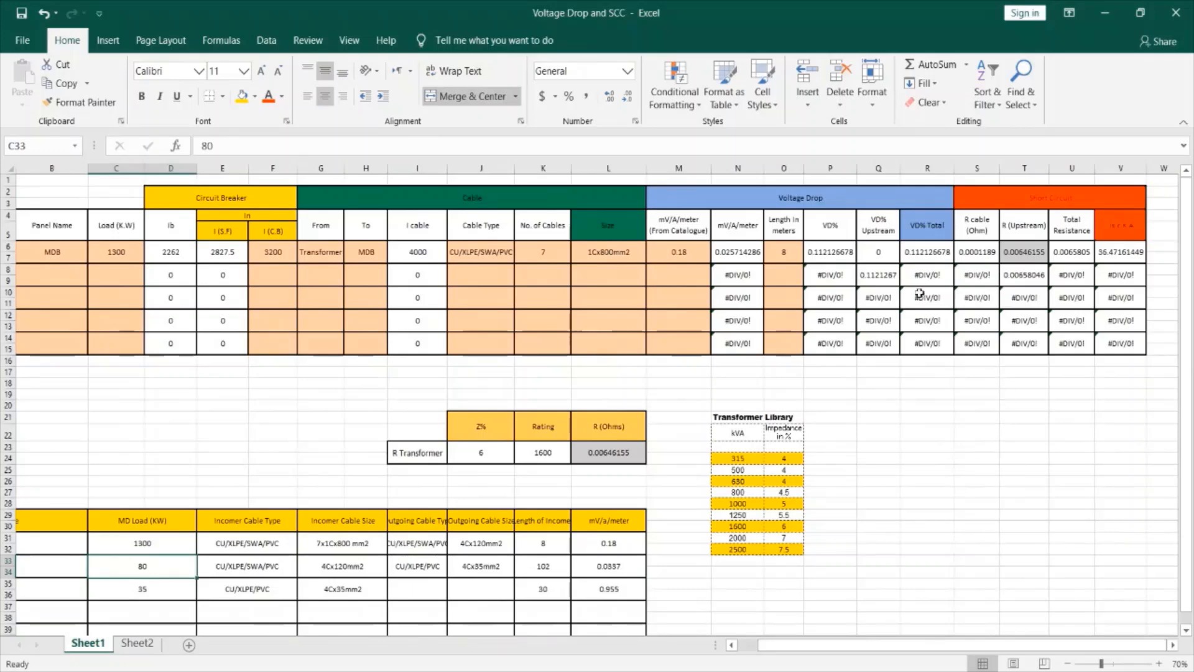